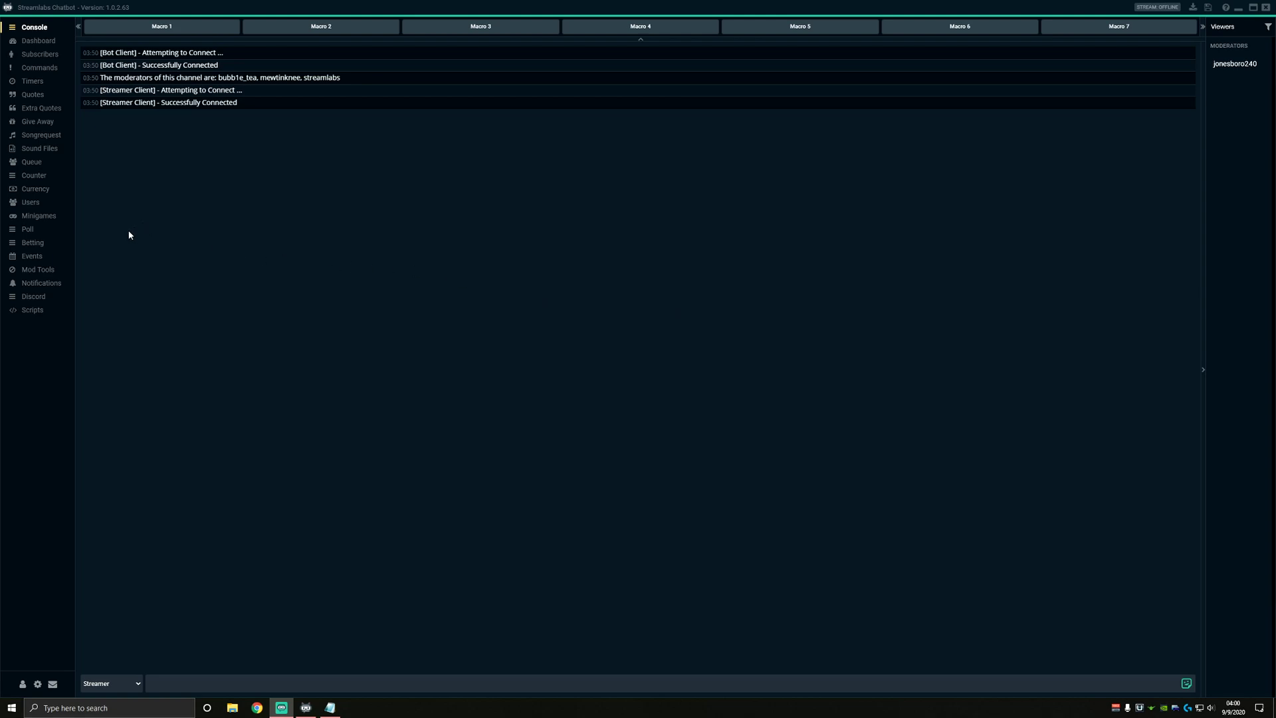
Step: Change the counter command to !wins and start the counter, showing 'Today's Wins : 0'
left_click(38, 178)
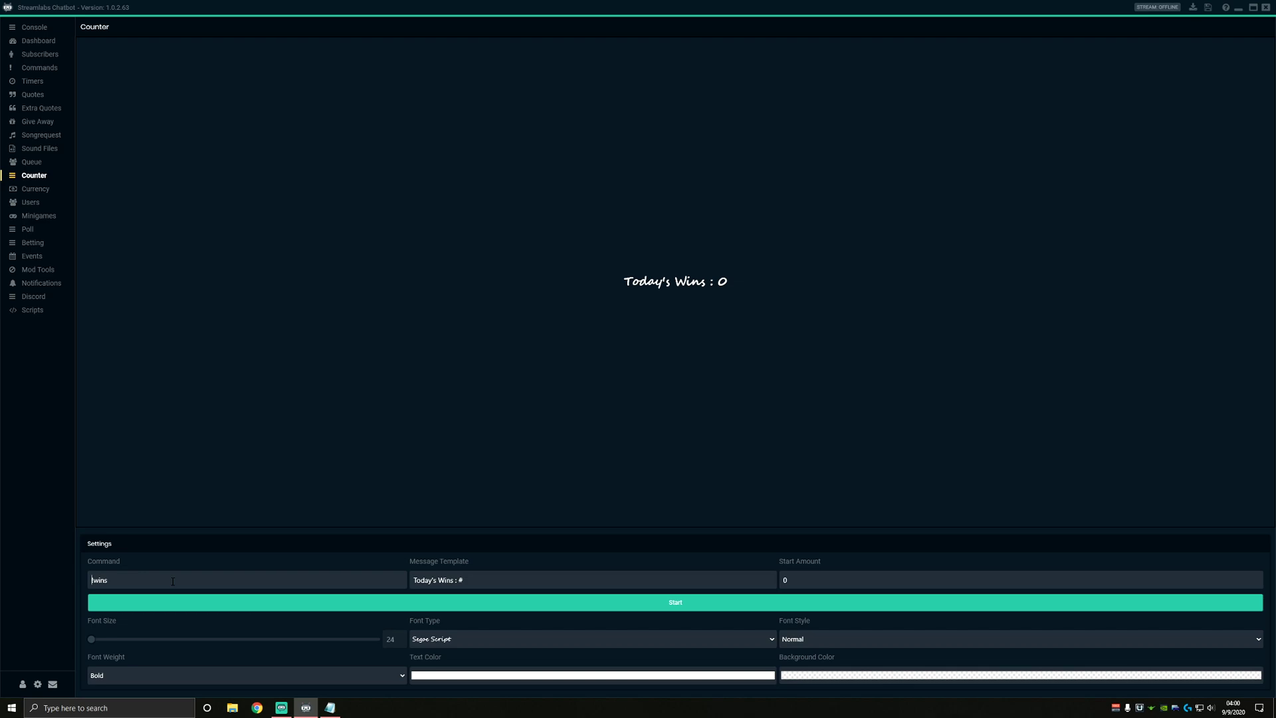
key("ctrl+a")
key("BackSpace")
type("!deaths")
key("BackSpace")
key("BackSpace")
key("BackSpace")
key("BackSpace")
key("BackSpace")
key("BackSpace")
key("BackSpace")
type("!win")
left_click(678, 604)
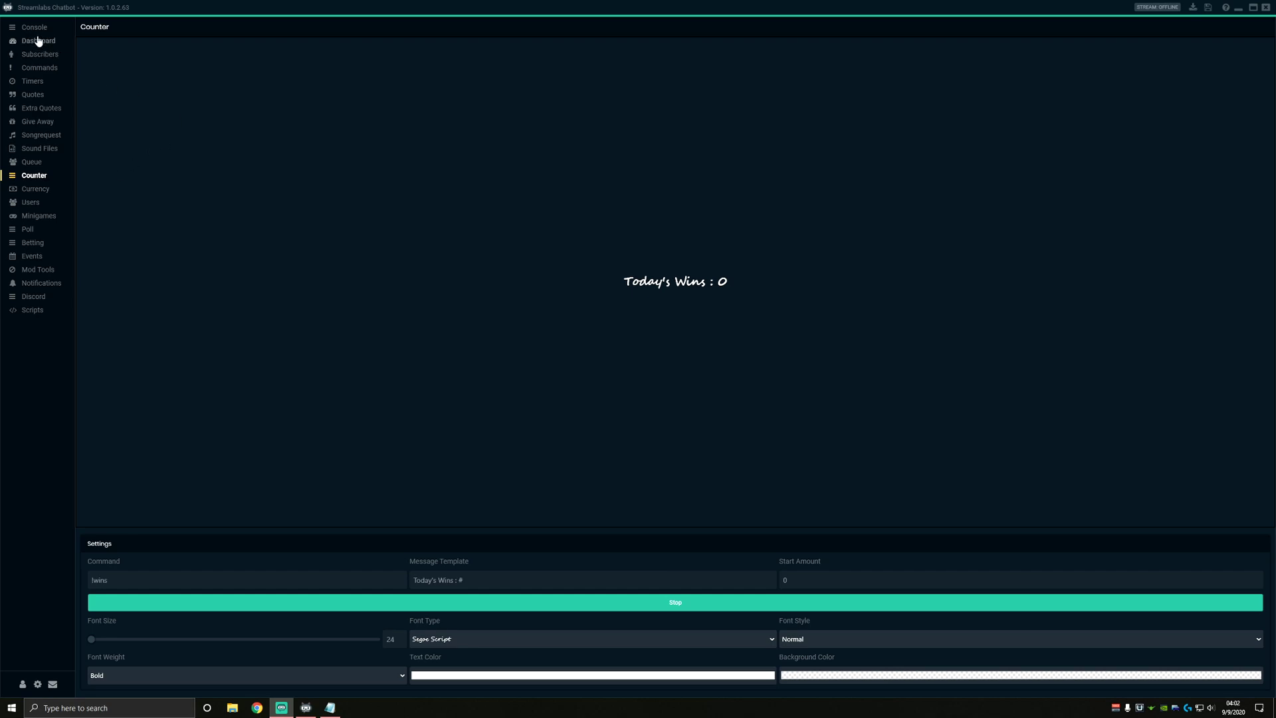
Step: Send '!wins 0' from the console chat box so the bot replies '[Set] Today's Wins : 0'
left_click(36, 30)
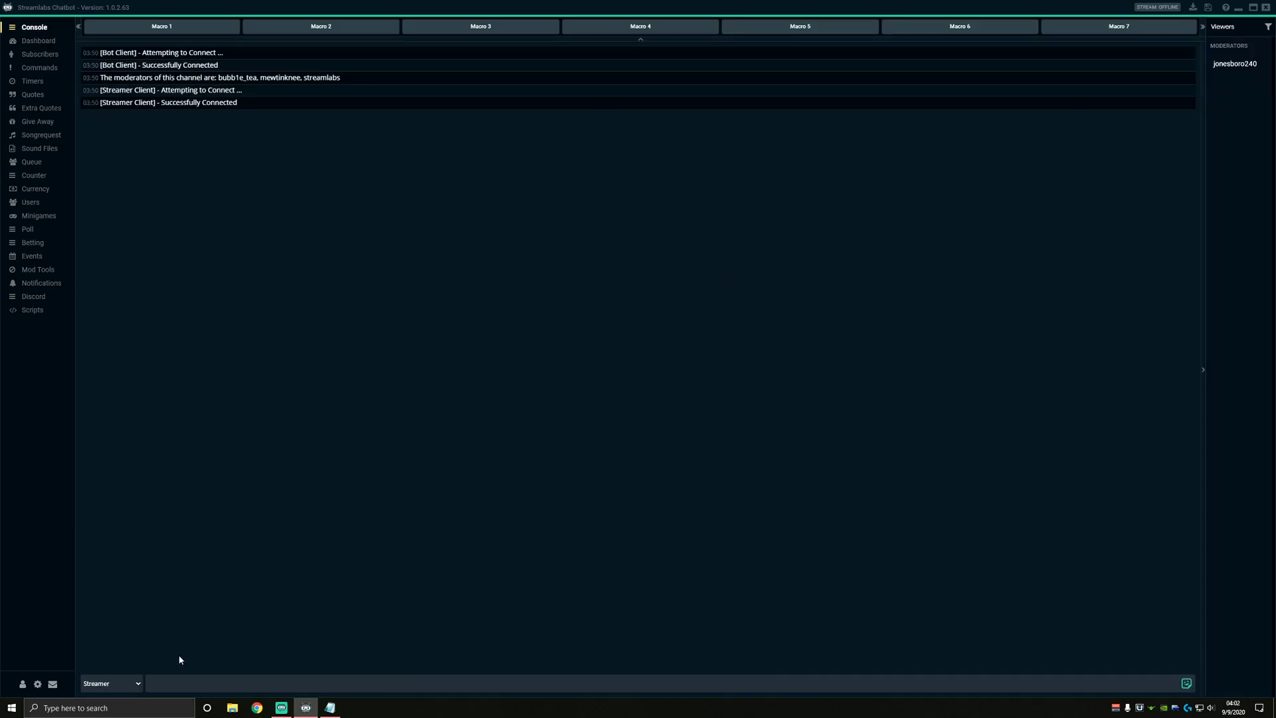
left_click(179, 684)
left_click(32, 178)
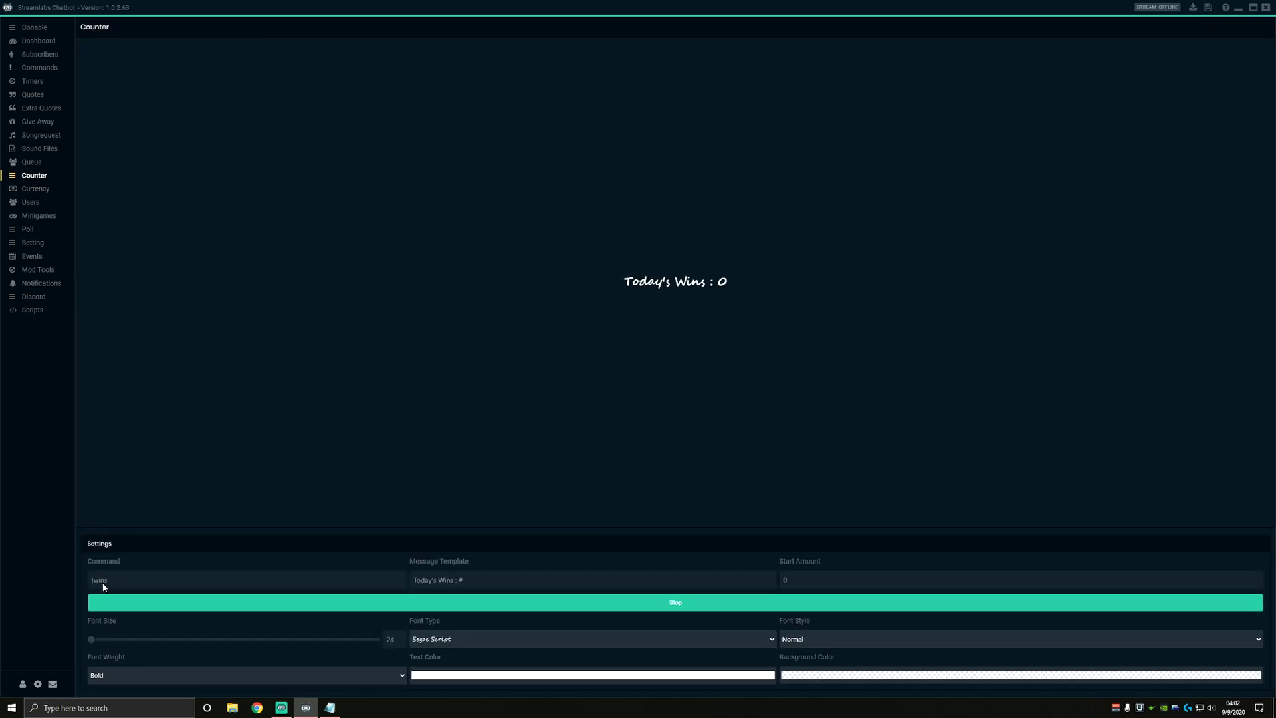
left_click(43, 32)
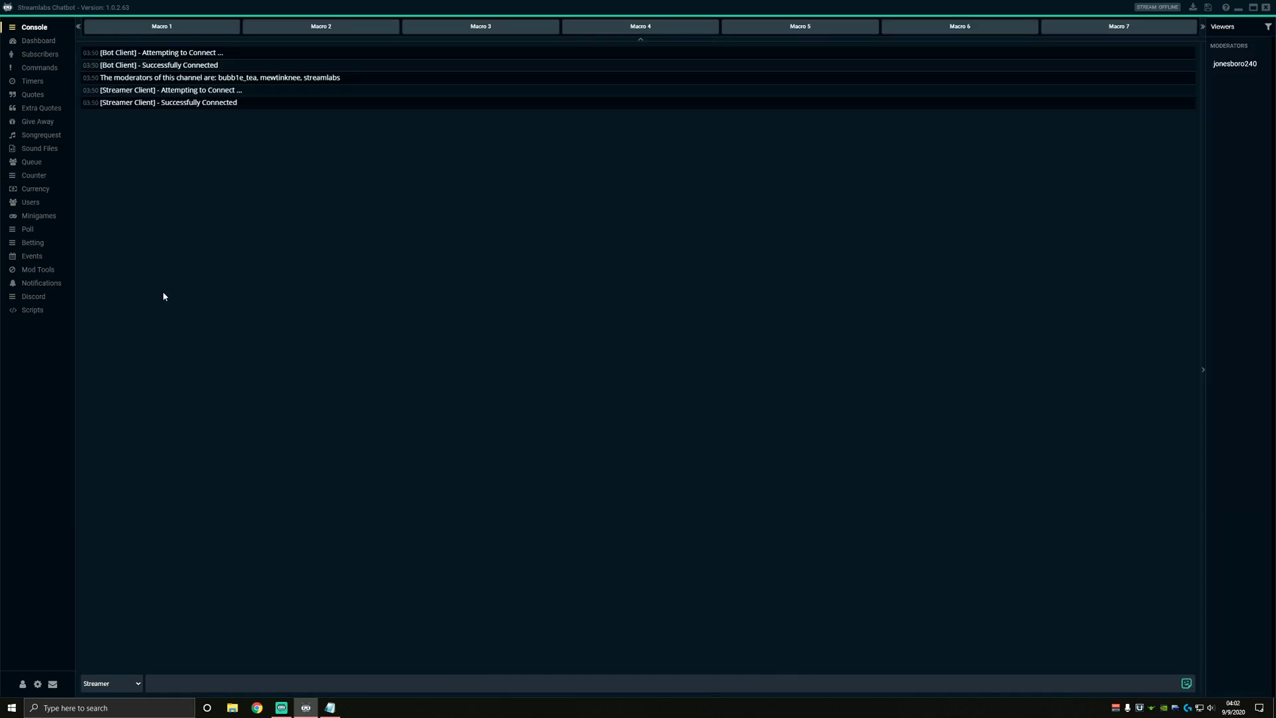
left_click(169, 687)
type("!wins 0")
key("Return")
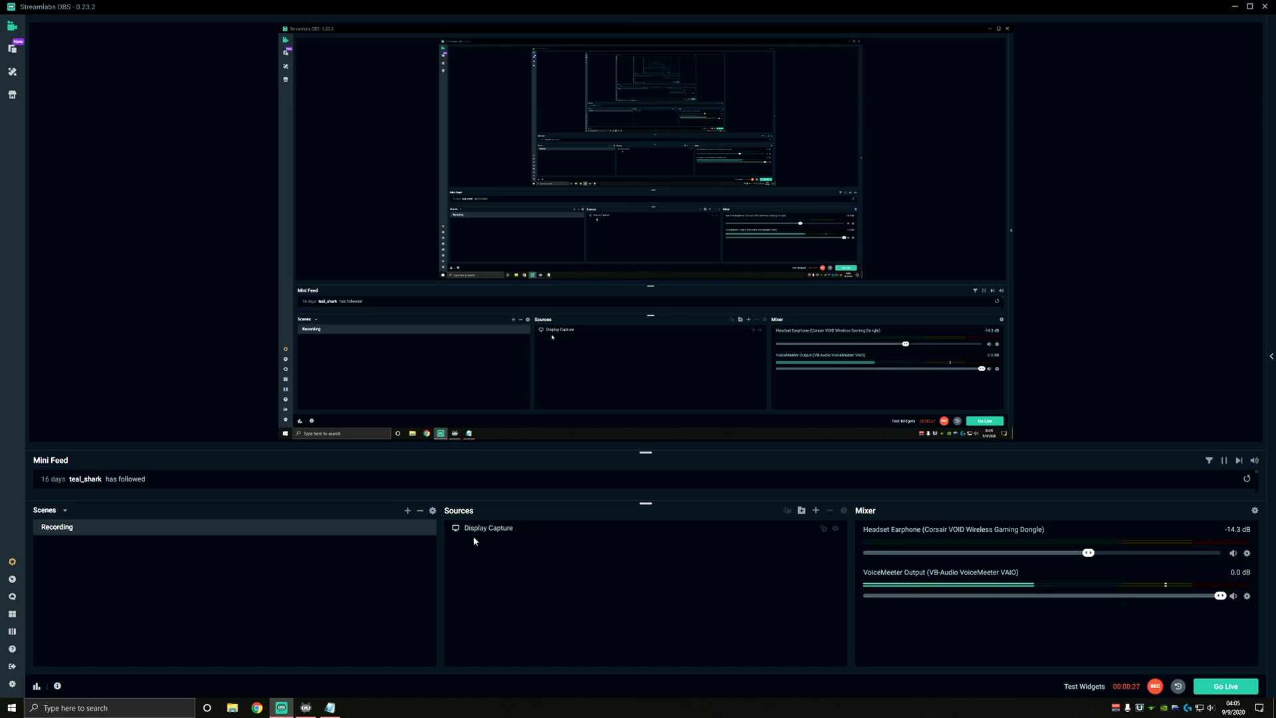
Step: Add a Text (GDI+) source named 'Win Counter' to the Recording scene
left_click(816, 511)
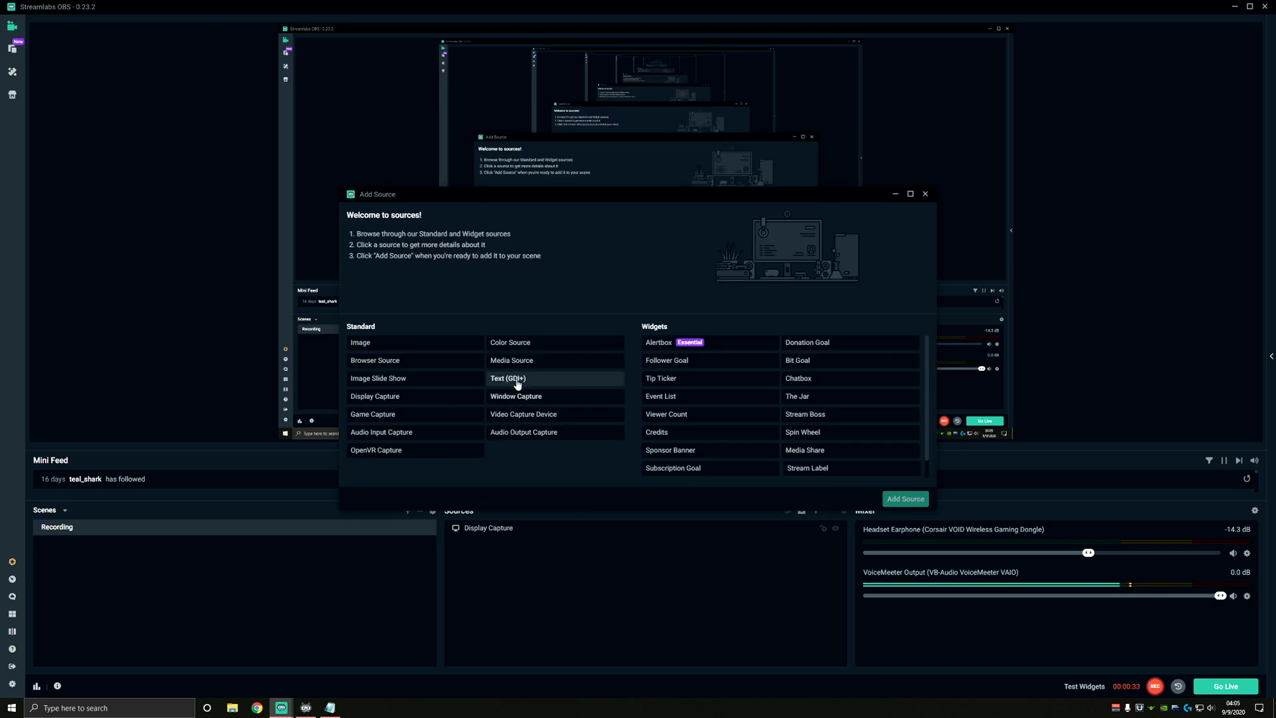
left_click(515, 381)
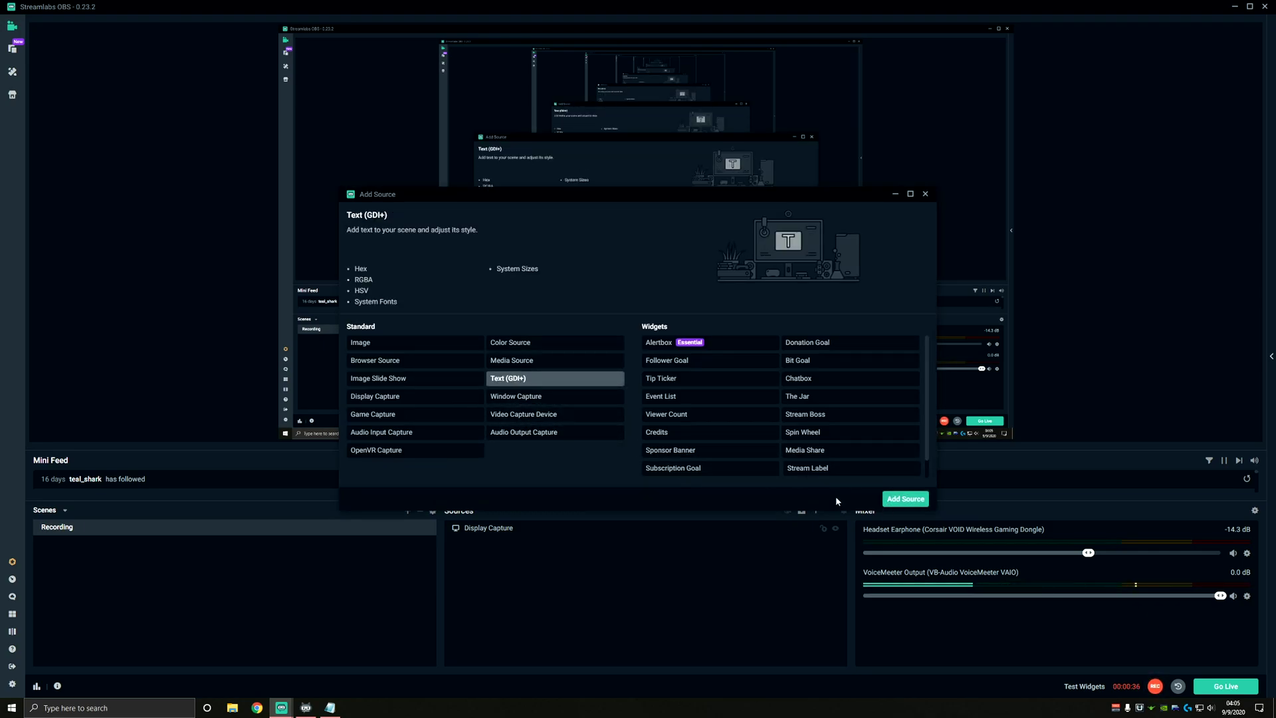
left_click(905, 499)
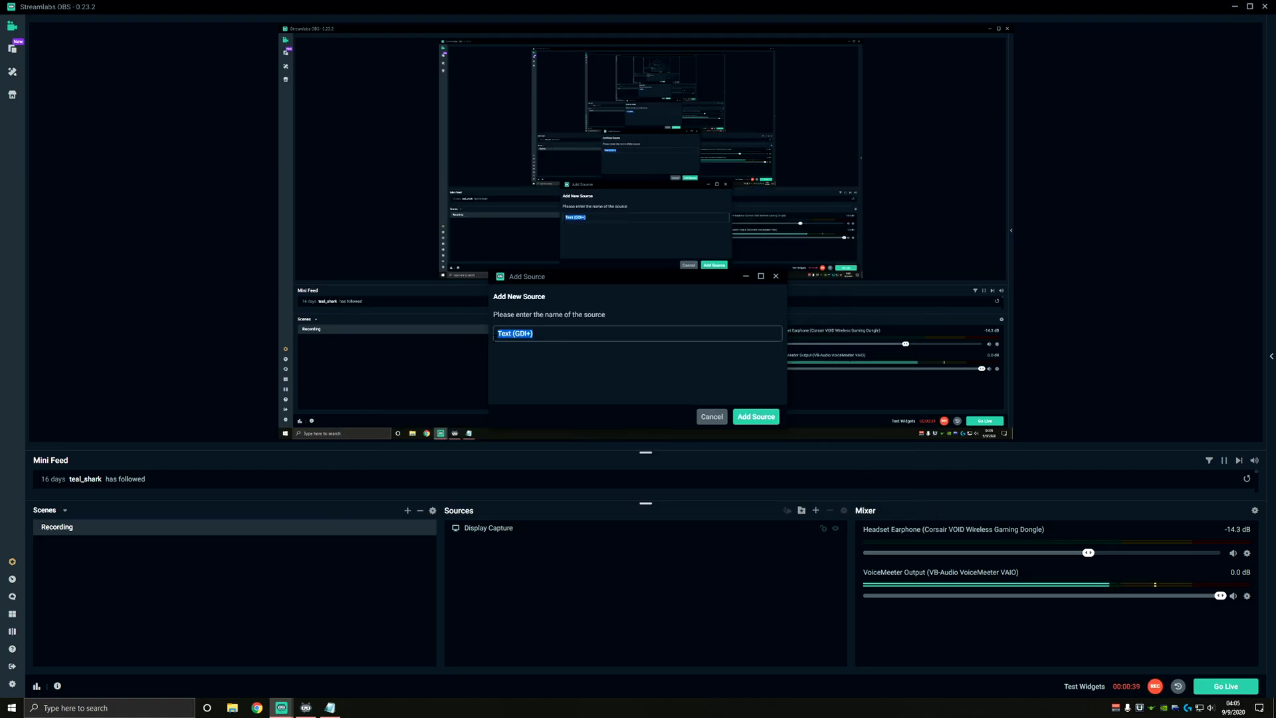
type("Win Counter")
left_click(755, 416)
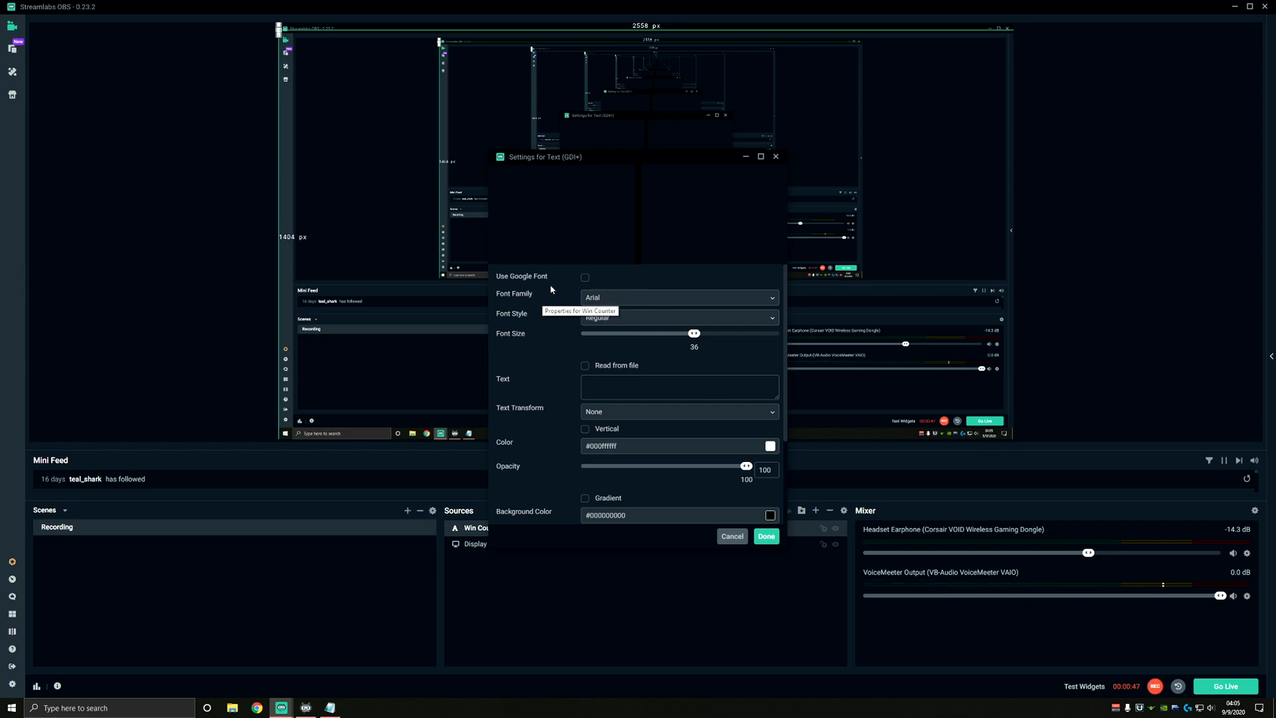
Step: Enable reading the text from a file, and open Streamlabs Chatbot's installation folder
left_click(585, 366)
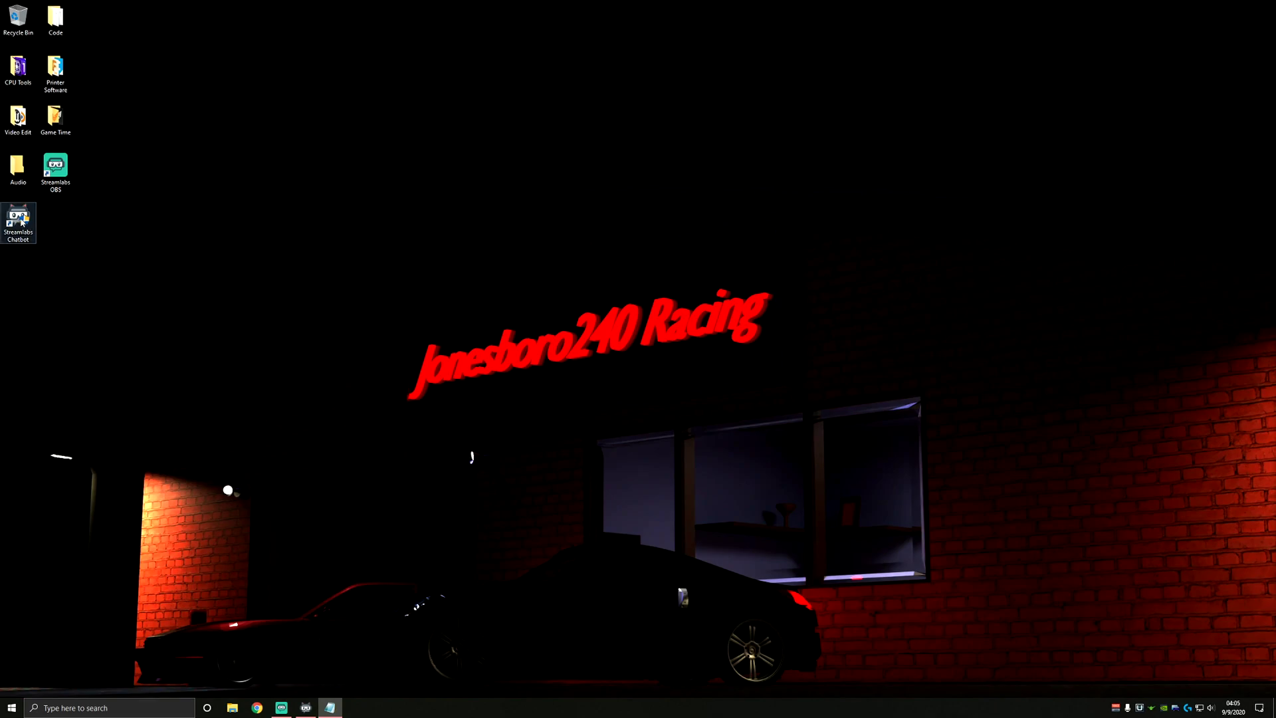
right_click(21, 220)
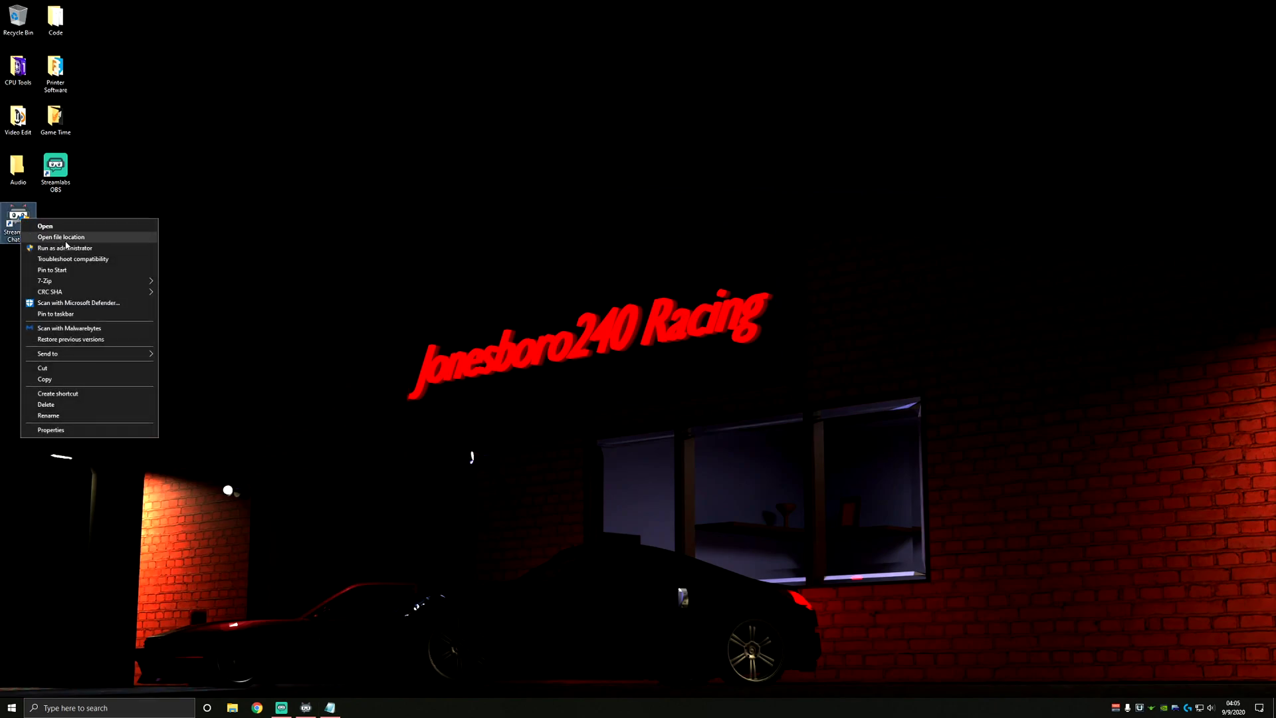
left_click(66, 238)
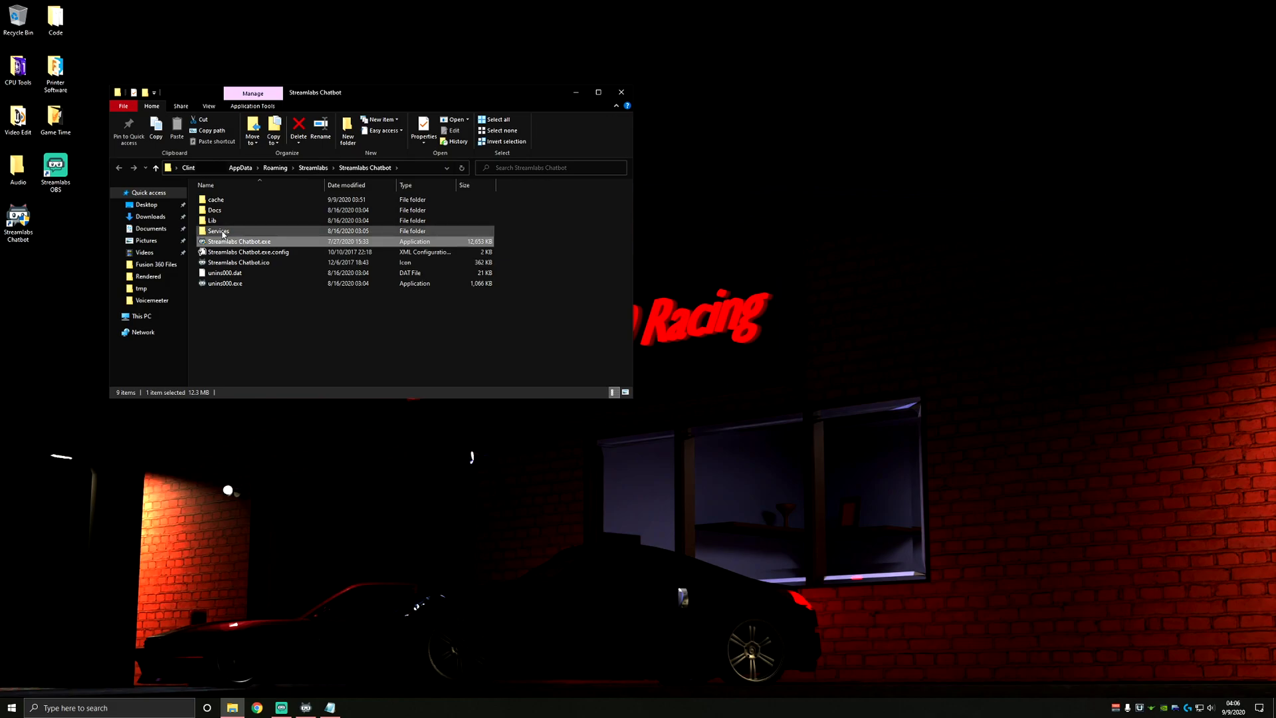
Step: Browse into Services > Twitch > Files and select Deaths.txt
double_click(220, 231)
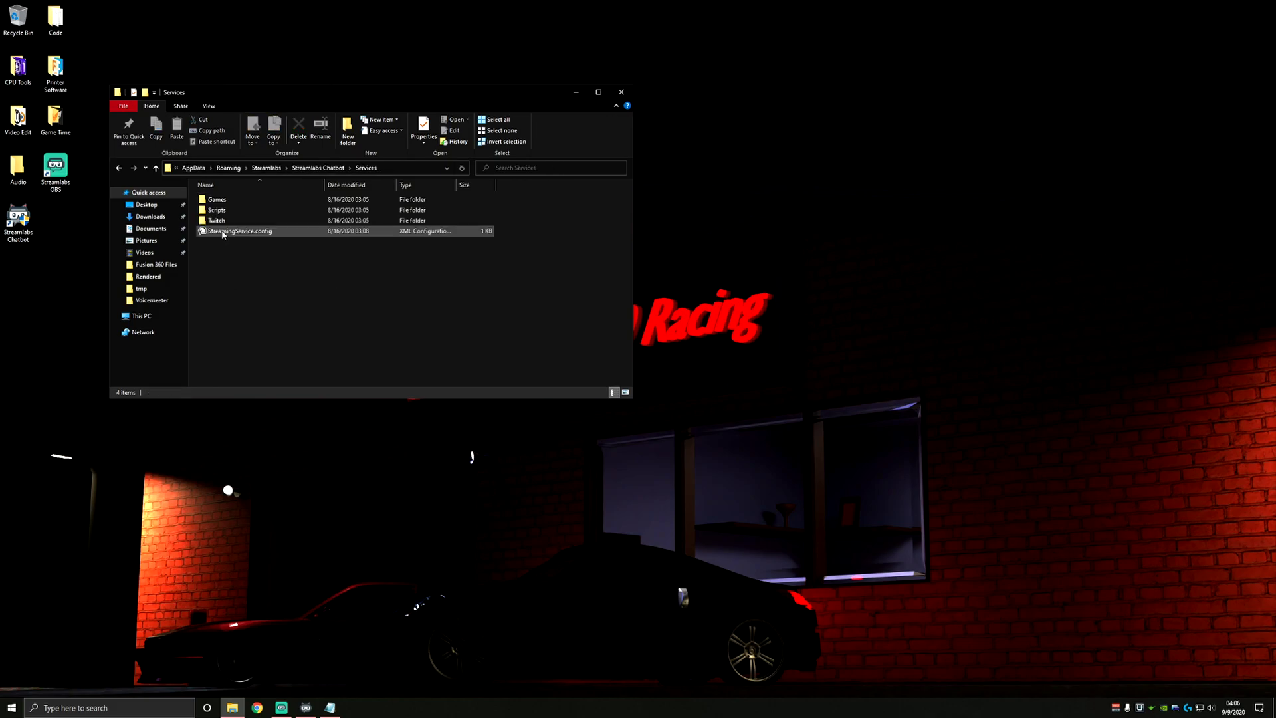
double_click(218, 221)
double_click(214, 221)
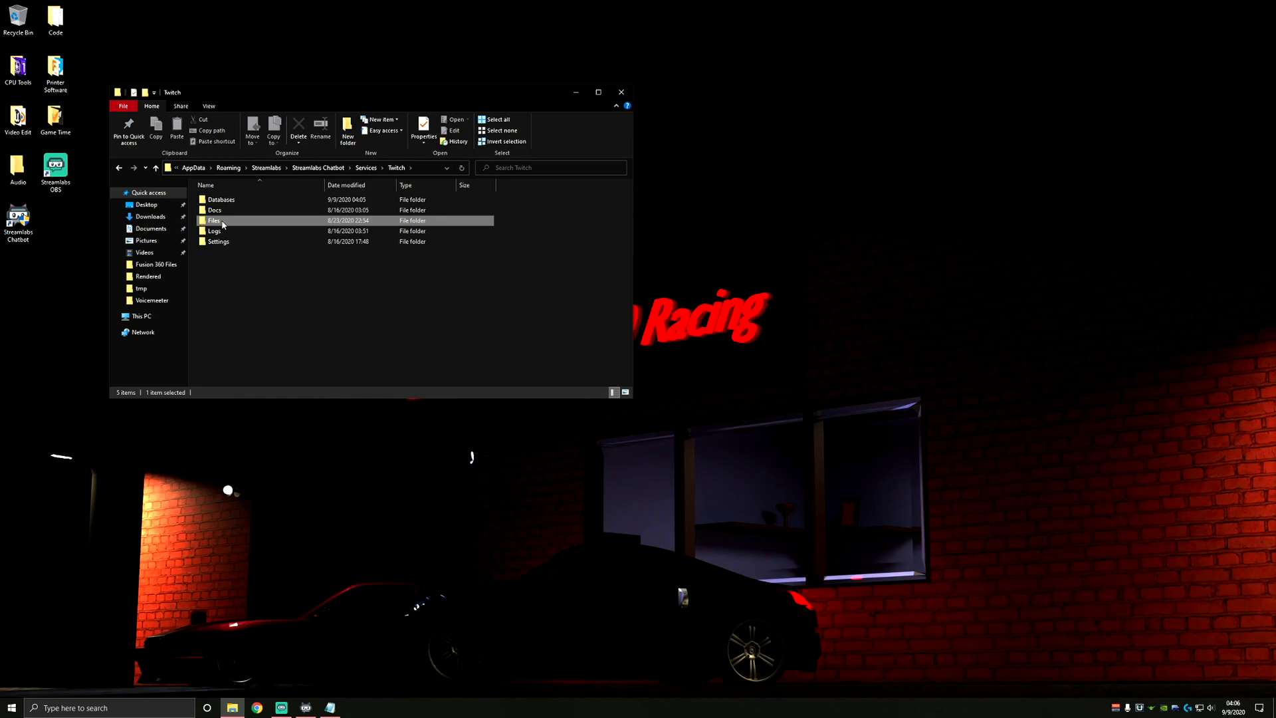
scroll(312, 277, "down", 2)
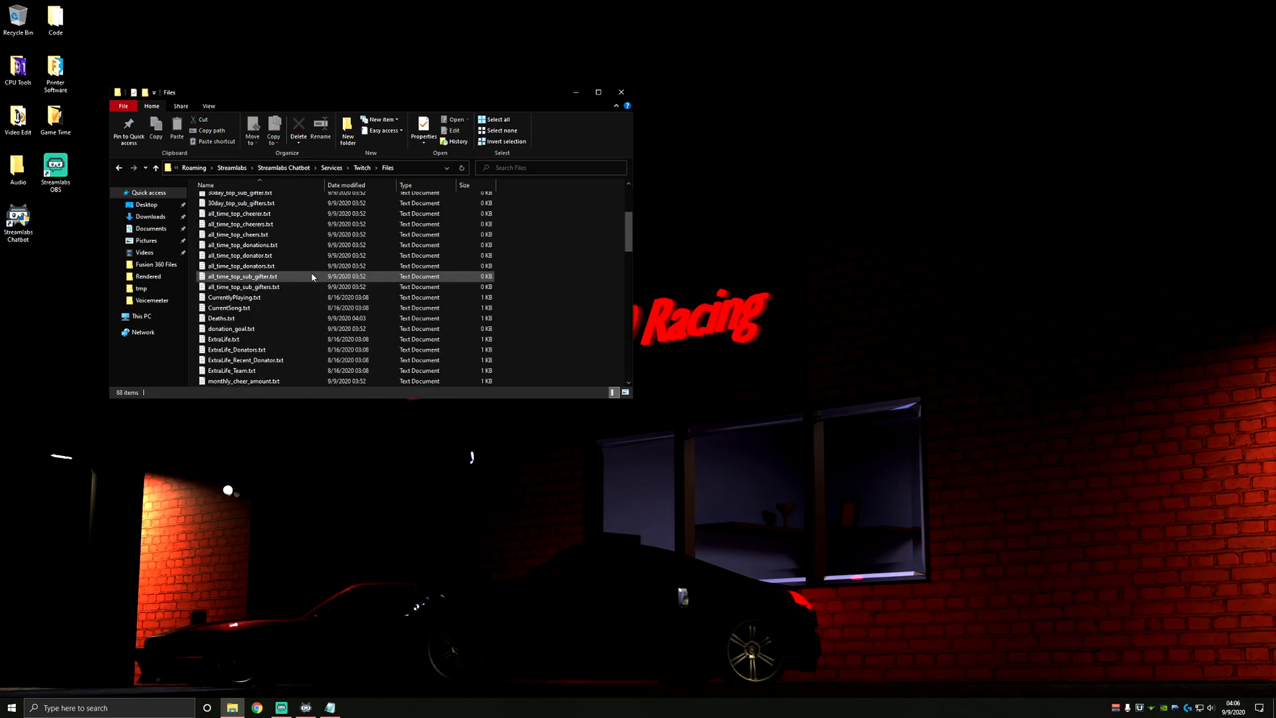
scroll(312, 286, "down", 2)
left_click(273, 318)
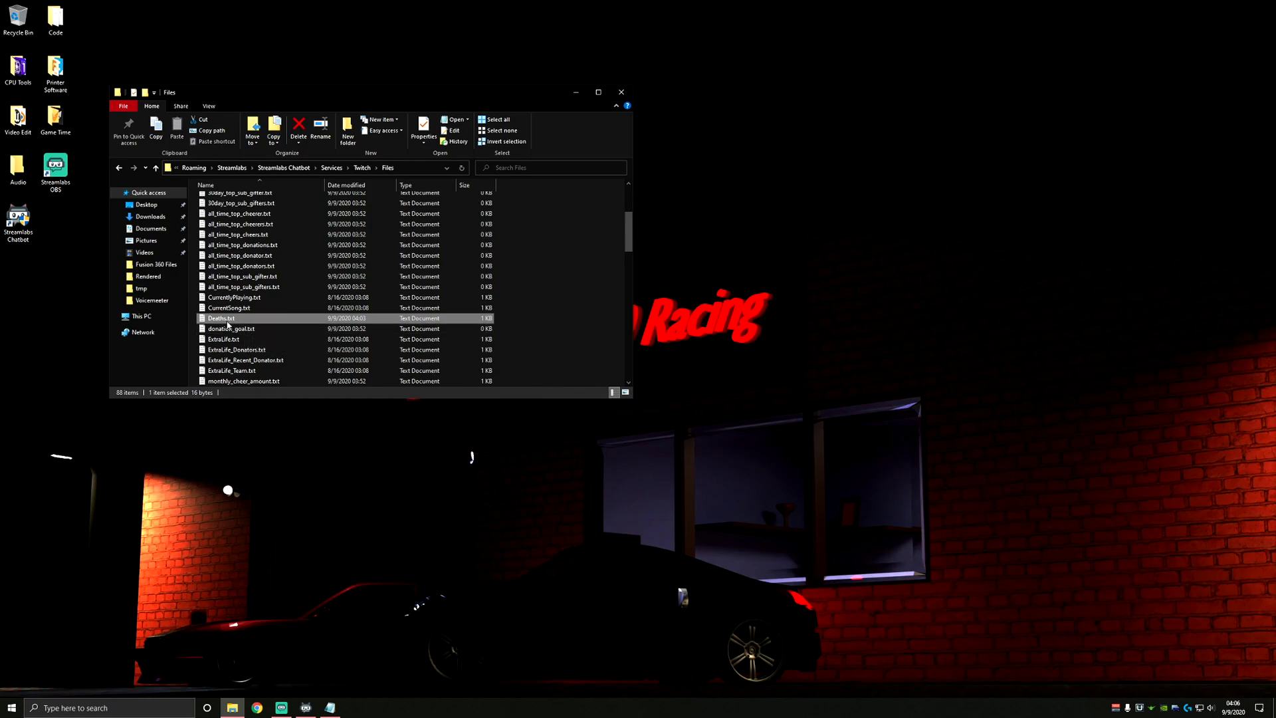
Step: Open Deaths.txt to confirm it contains 'Today's Wins : 0', then close it
double_click(229, 318)
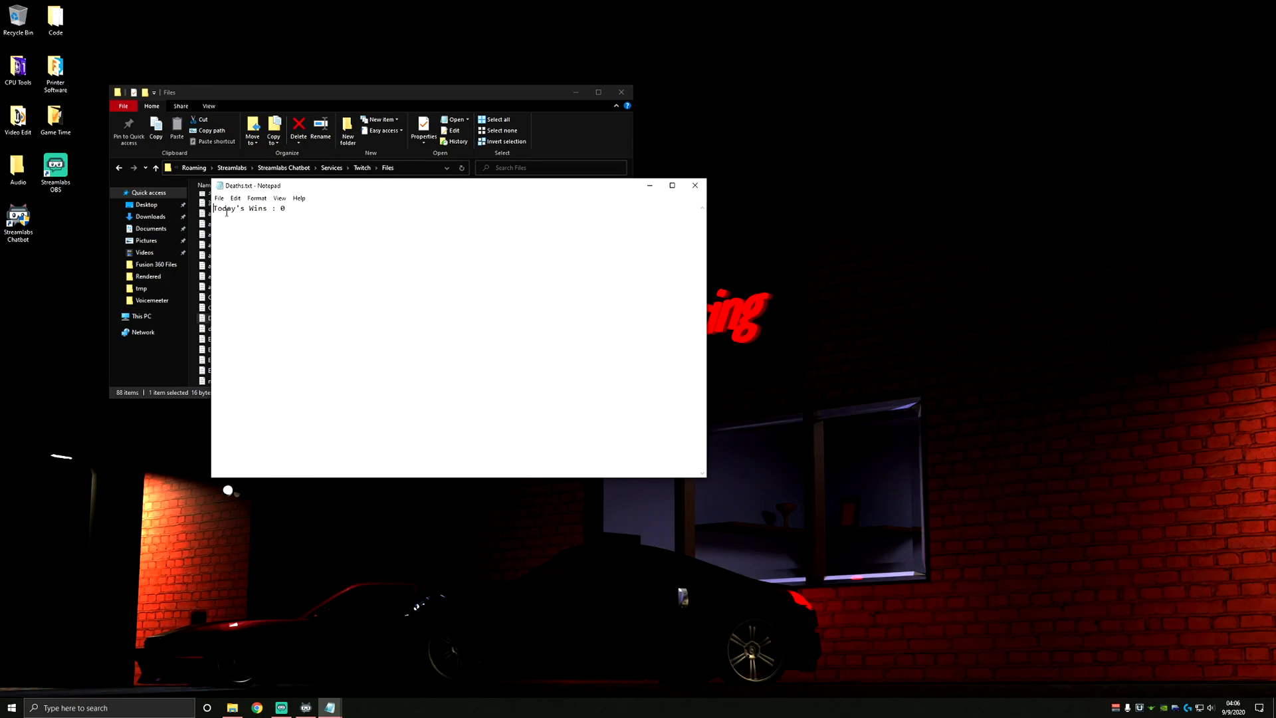
left_click_drag(214, 209, 286, 209)
left_click(301, 212)
left_click(695, 185)
Step: Copy the folder location path from the Deaths.txt Properties and close the dialog
right_click(229, 320)
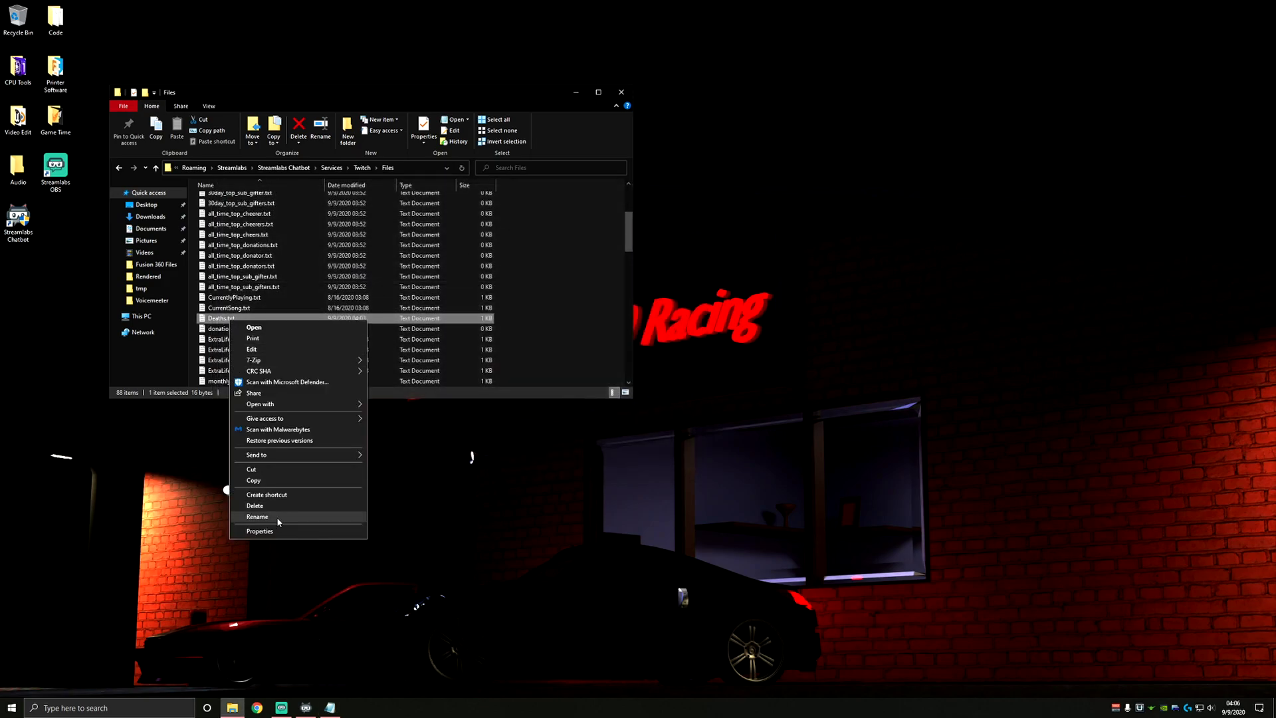
left_click(270, 532)
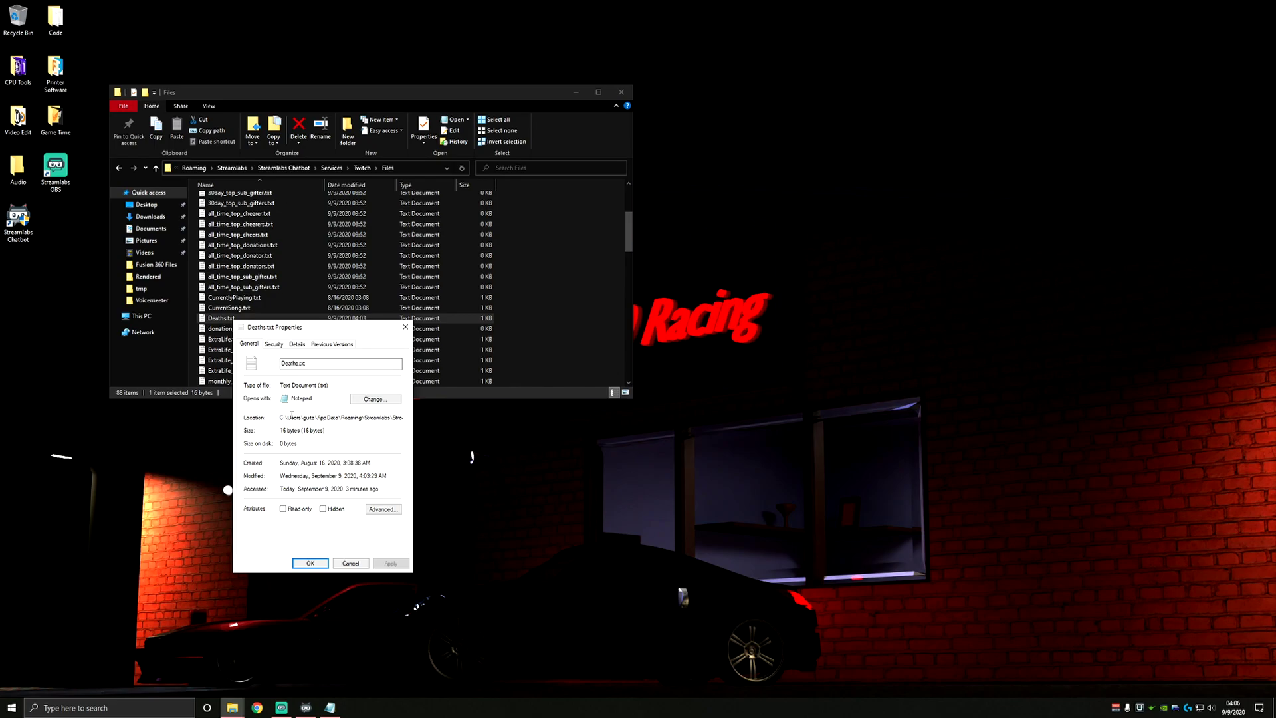
left_click_drag(282, 418, 403, 418)
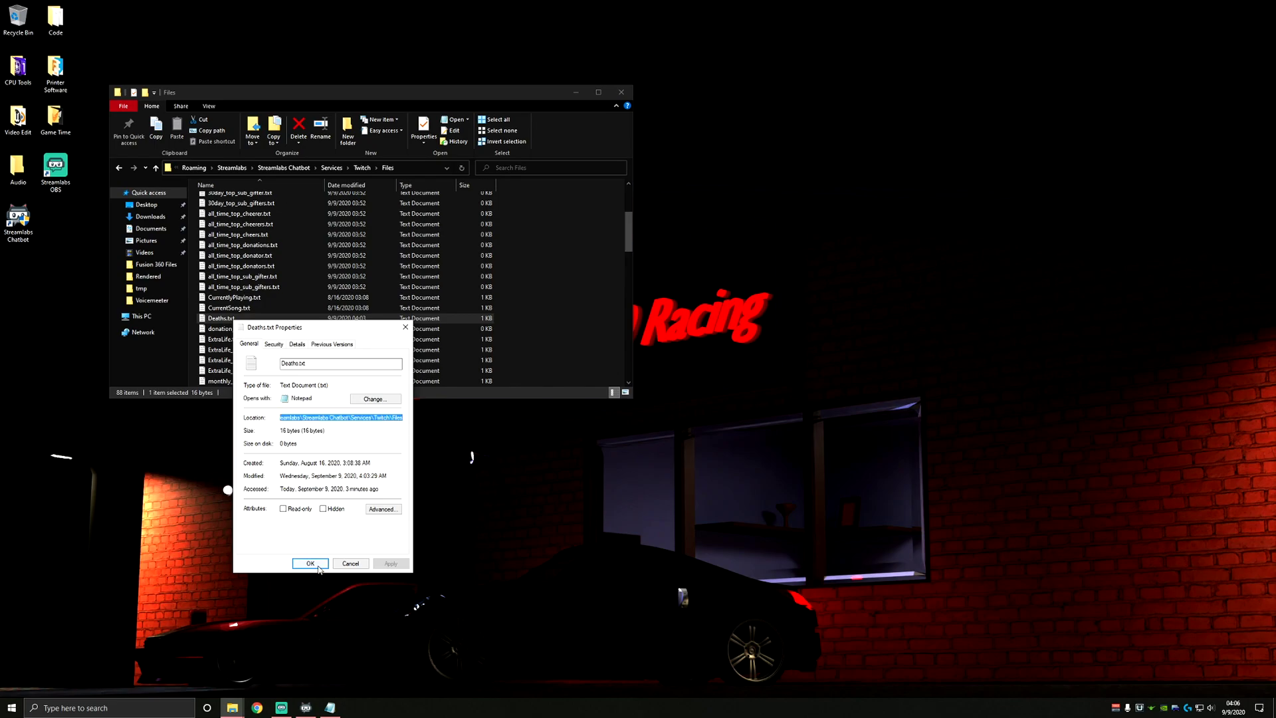
left_click(349, 563)
Step: Recreate the 'Win Counter' Text (GDI+) source, set to read from the pasted Chatbot file path
left_click(621, 92)
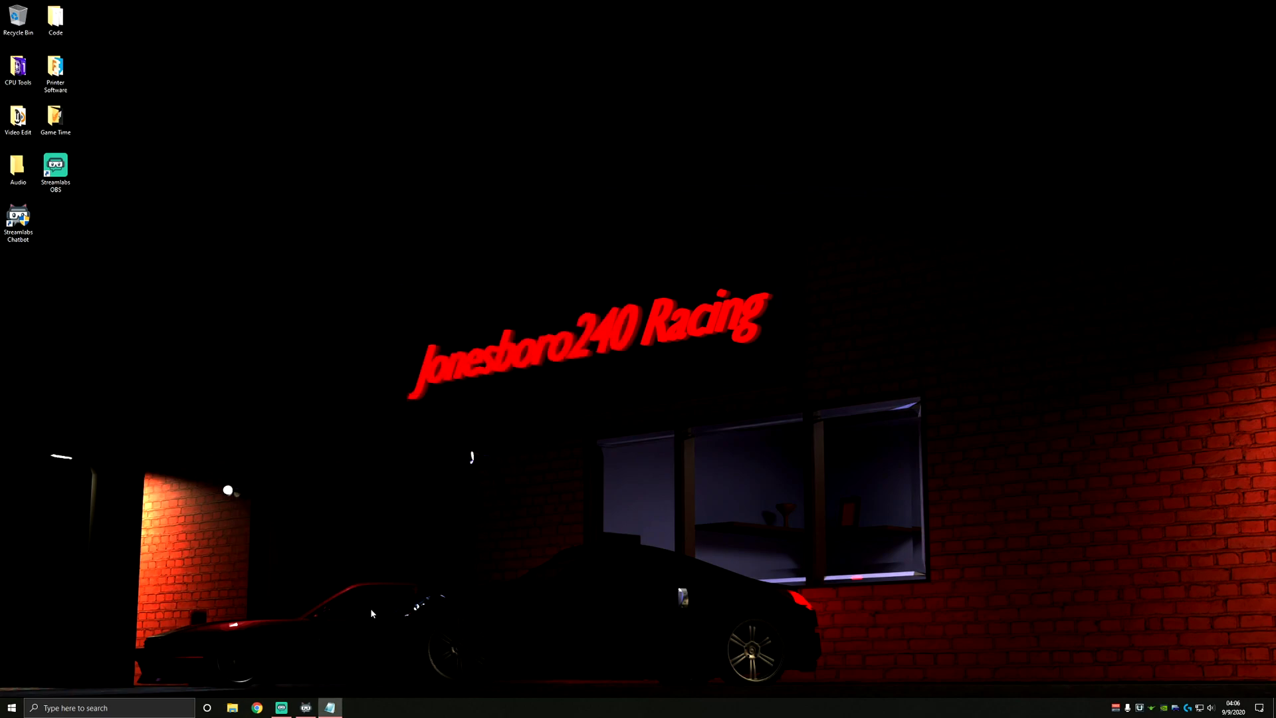
left_click(281, 707)
left_click(816, 511)
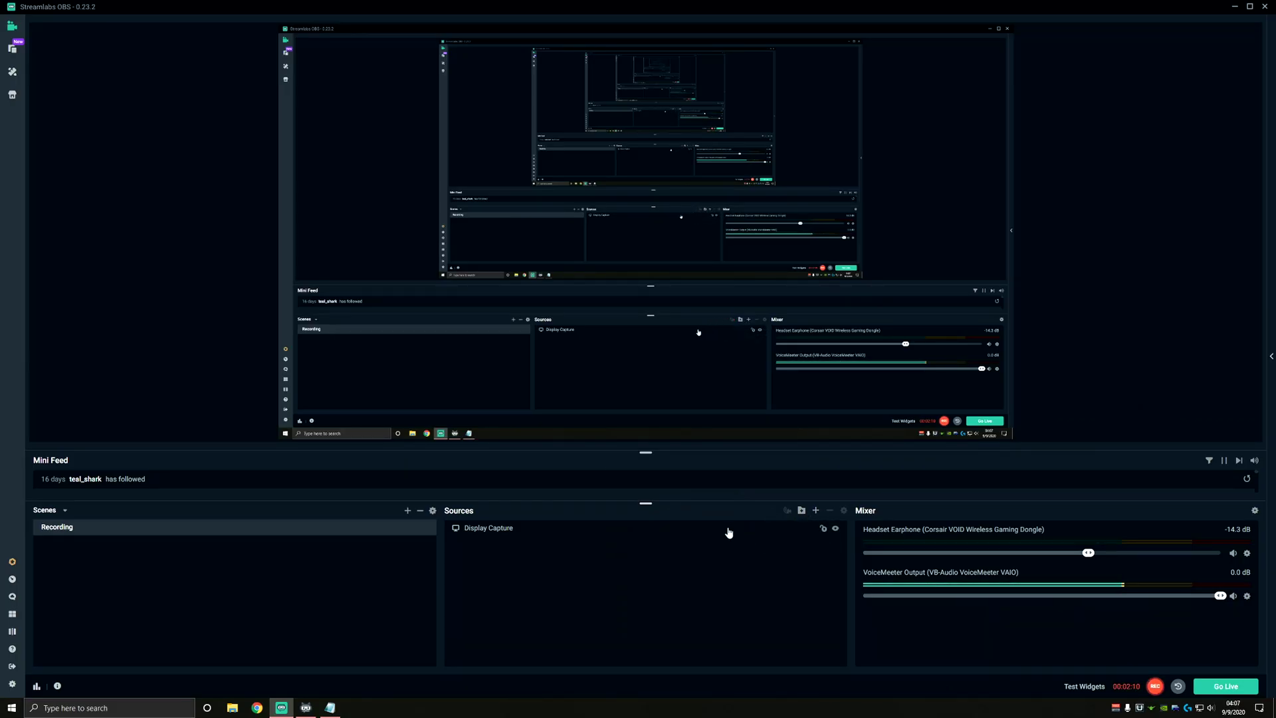
left_click(508, 378)
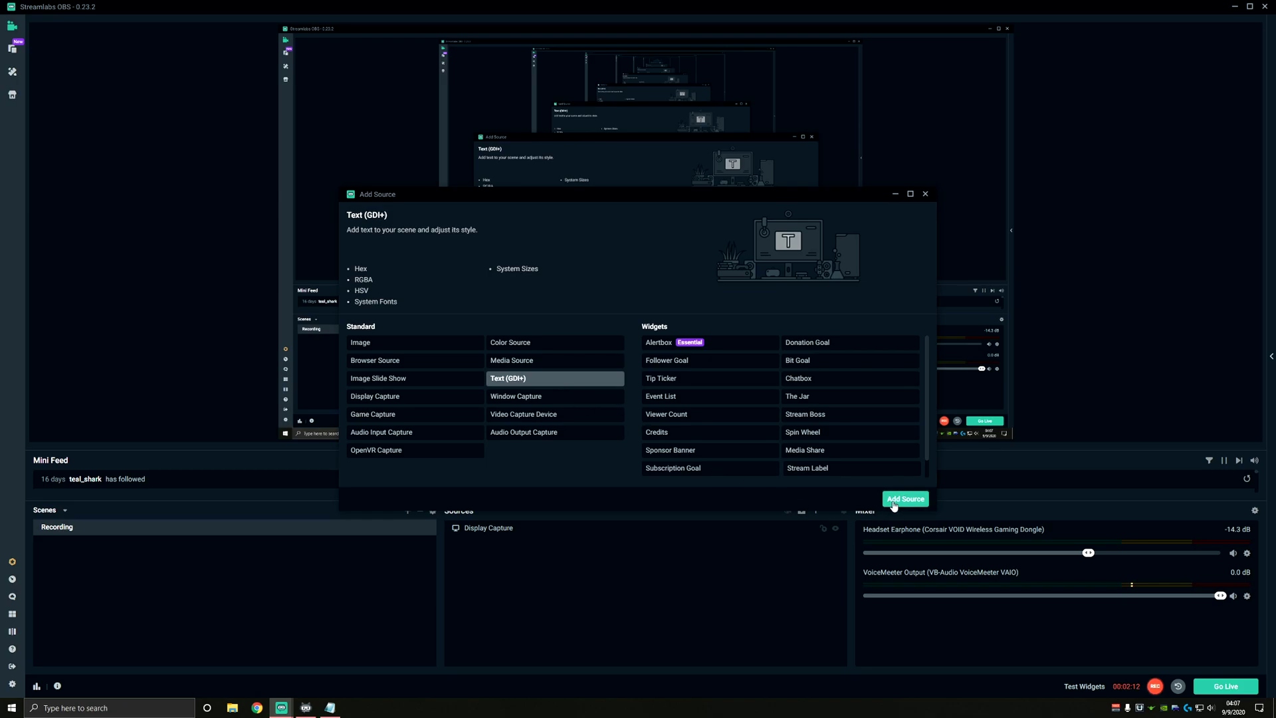
left_click(905, 498)
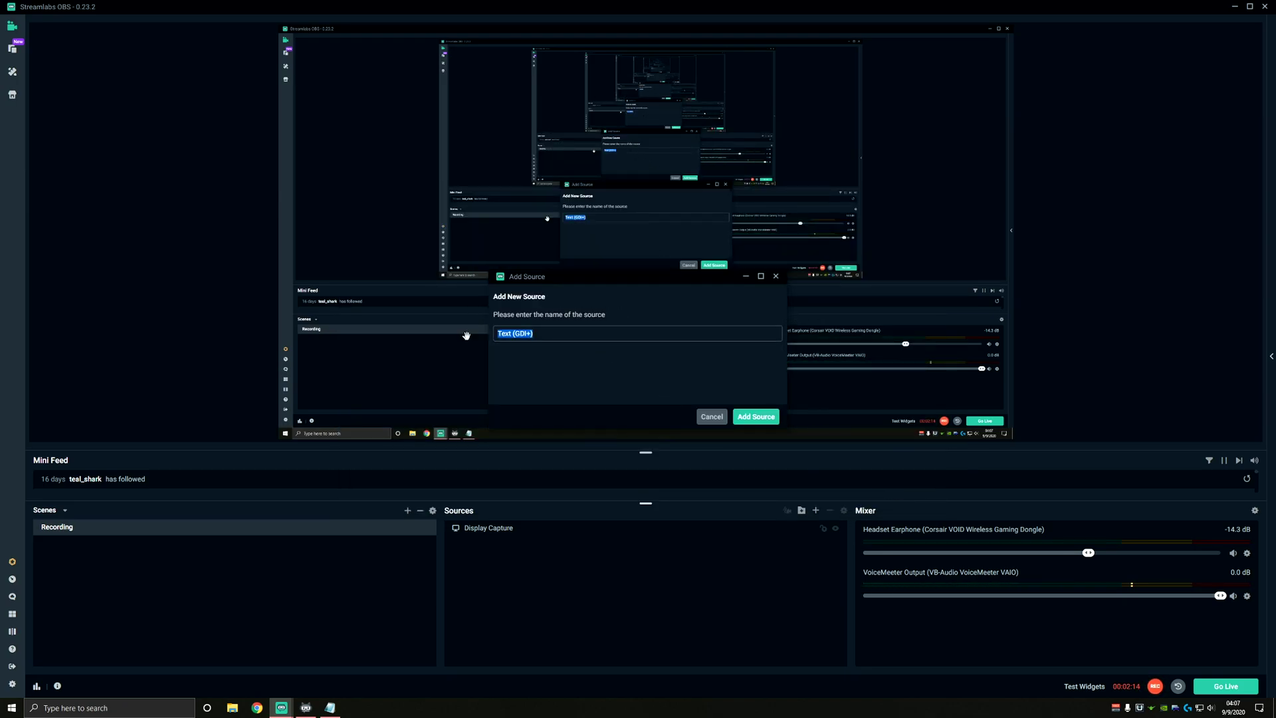
type("Win Counter")
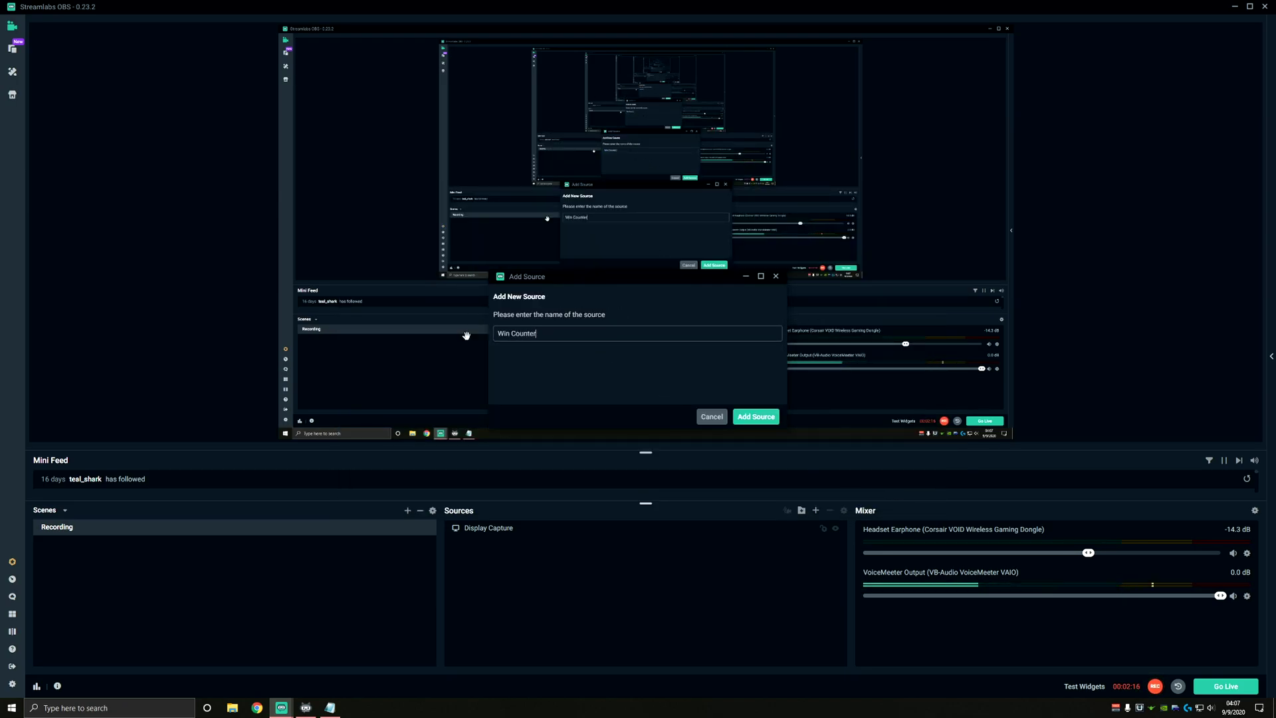
left_click(756, 418)
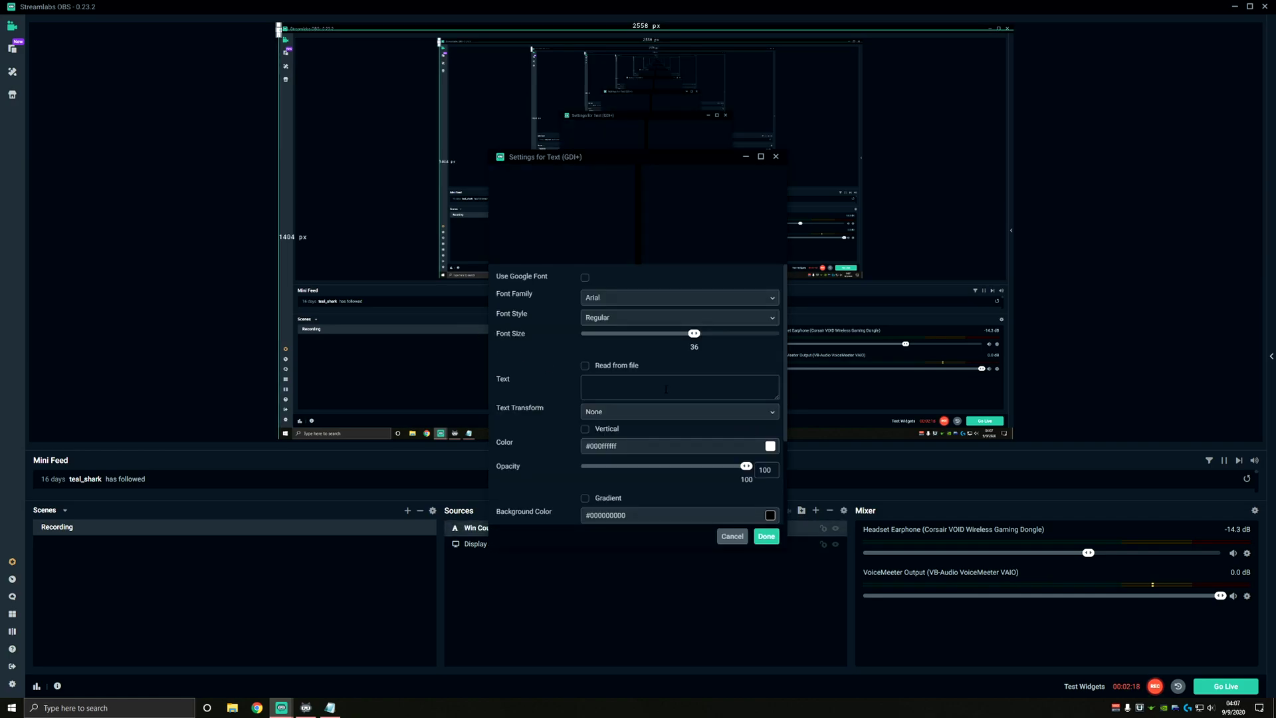
left_click(585, 366)
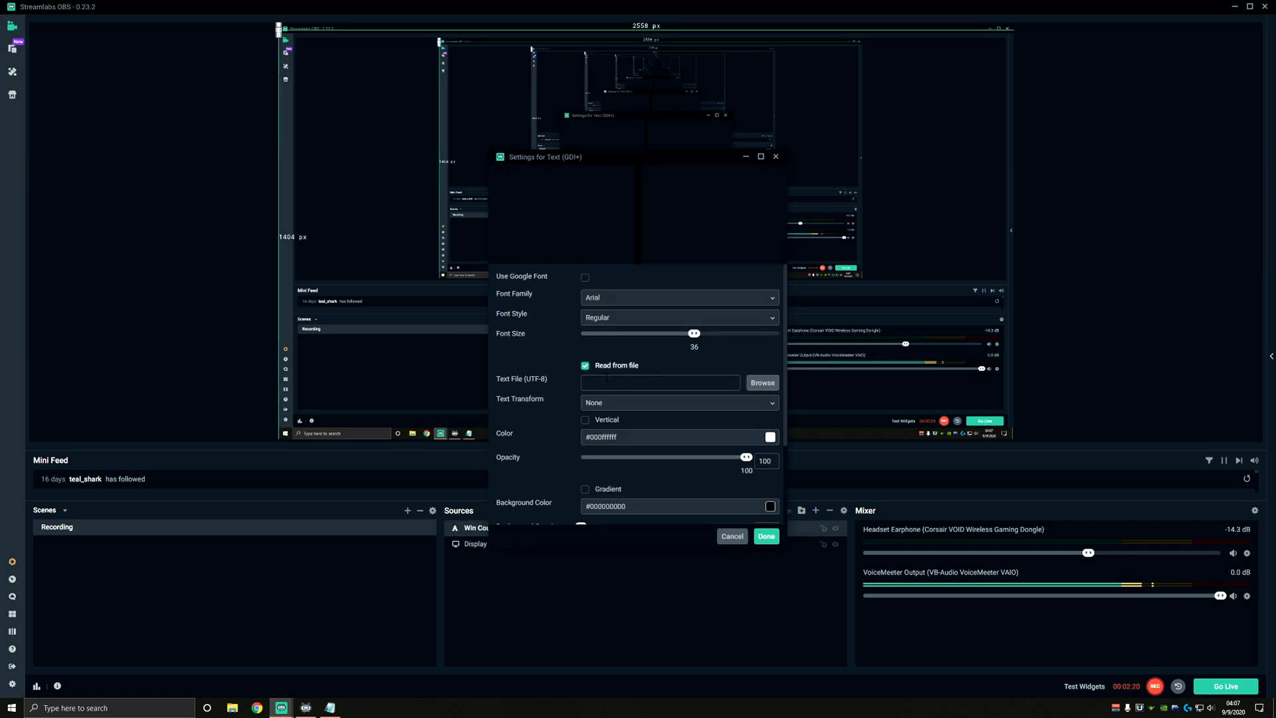
key("ctrl+v")
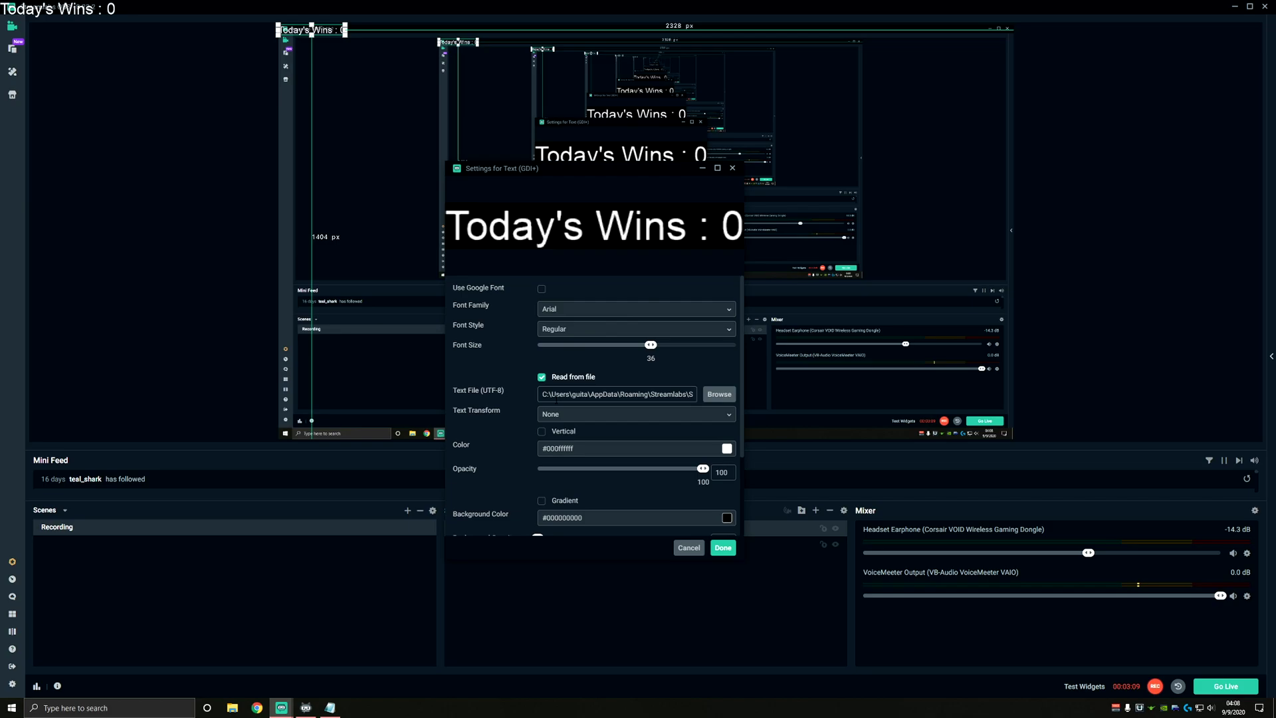
Step: Apply the text settings and move the Today's Wins text to the preview's right side
left_click(723, 548)
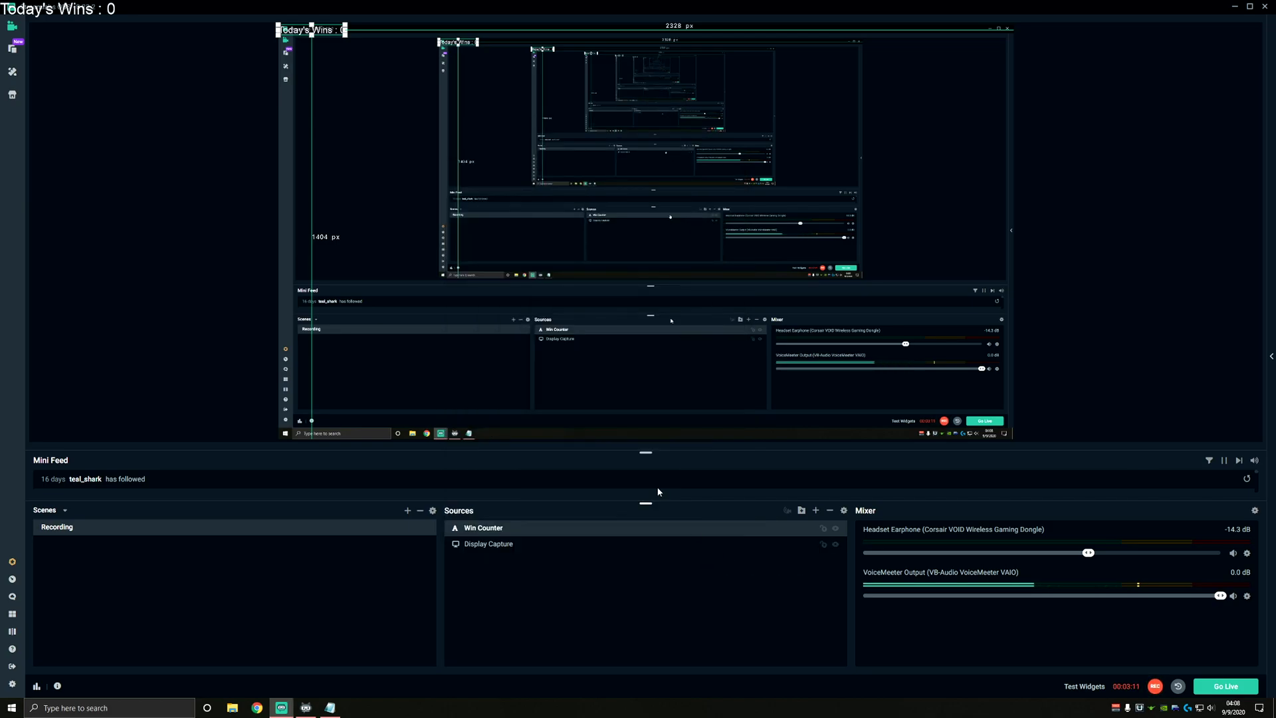
left_click_drag(329, 30, 975, 83)
left_click(1111, 171)
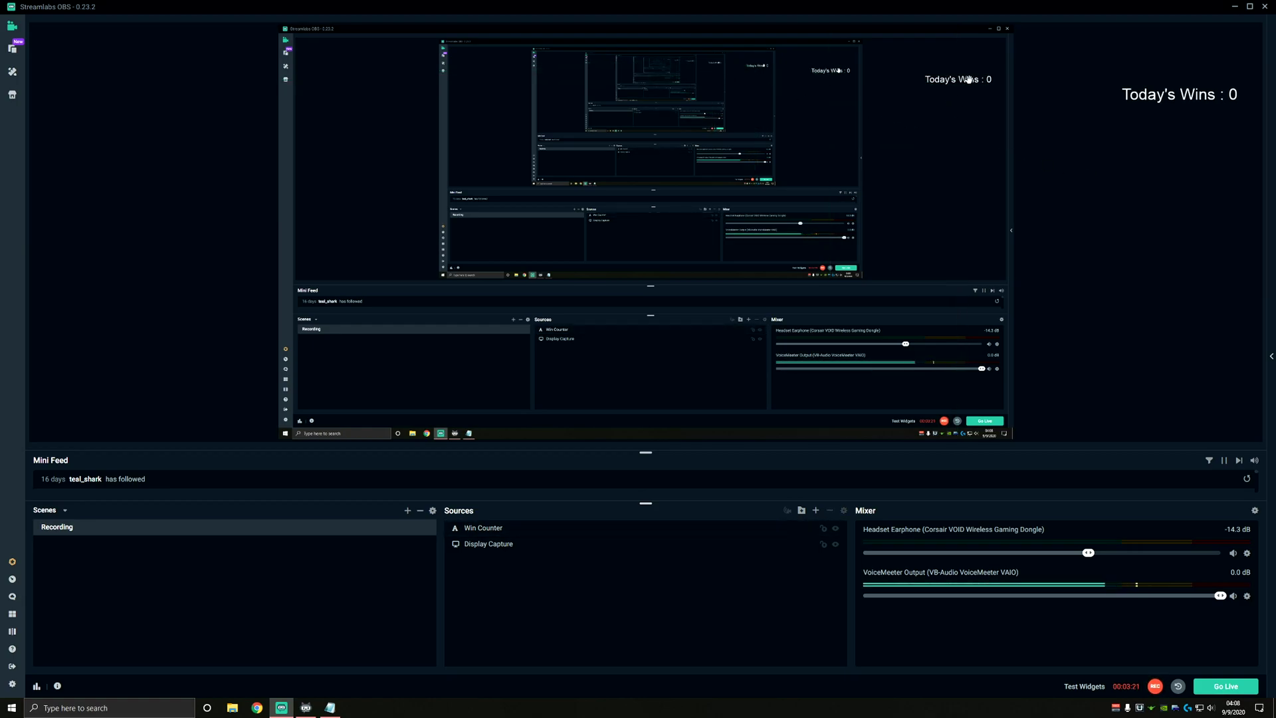
Step: In stream chat, send '!wins 5' and then '!wins 0' to test the counter
left_click(1271, 357)
left_click(1104, 653)
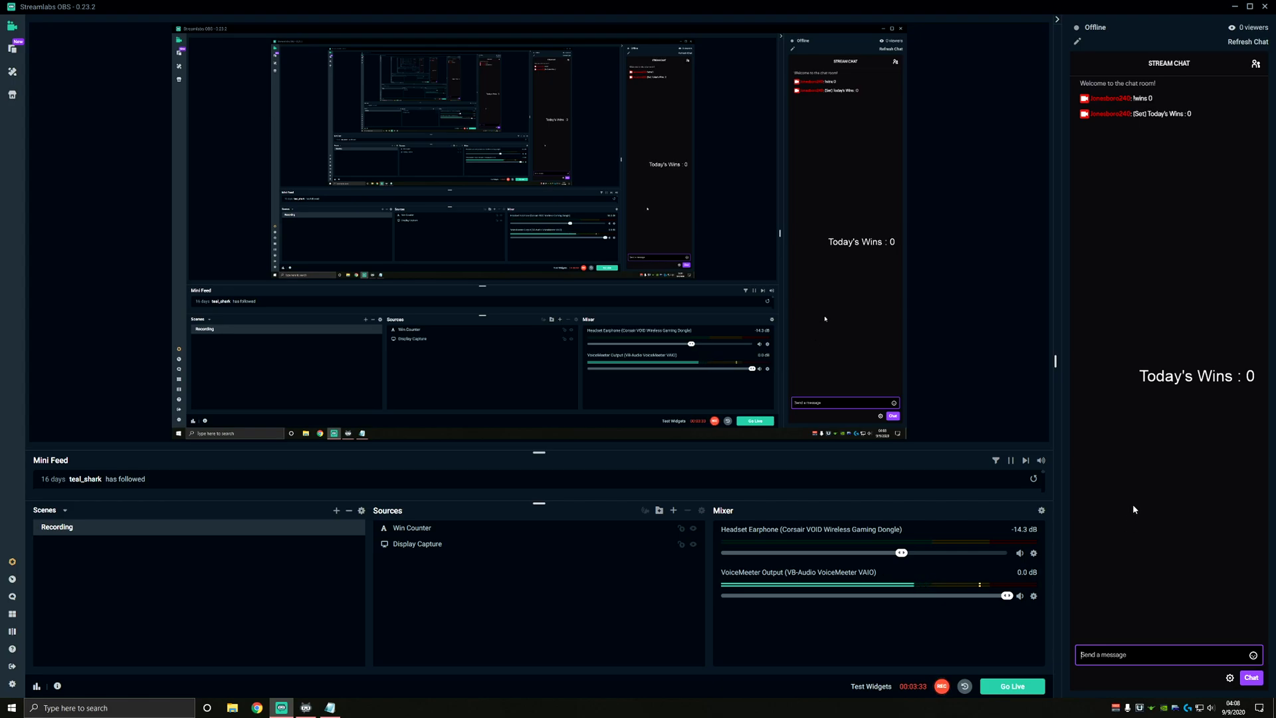
type("!wins 5")
key("Return")
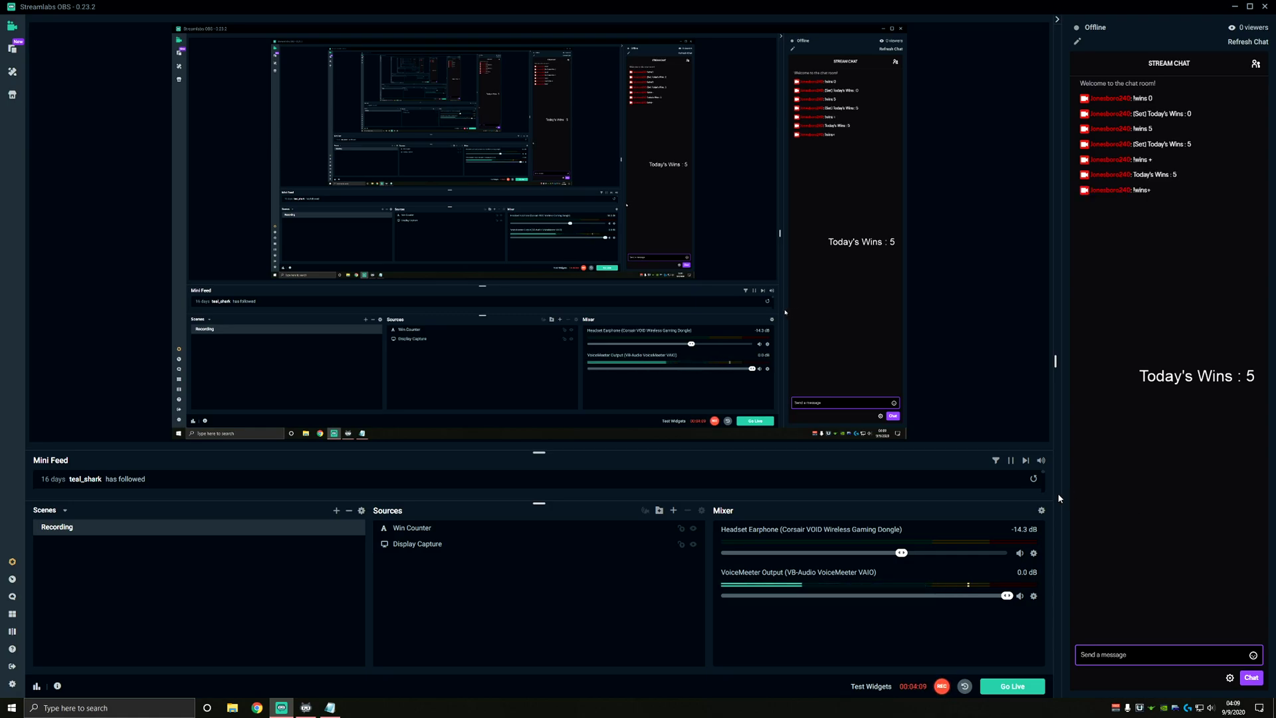
type("Wins")
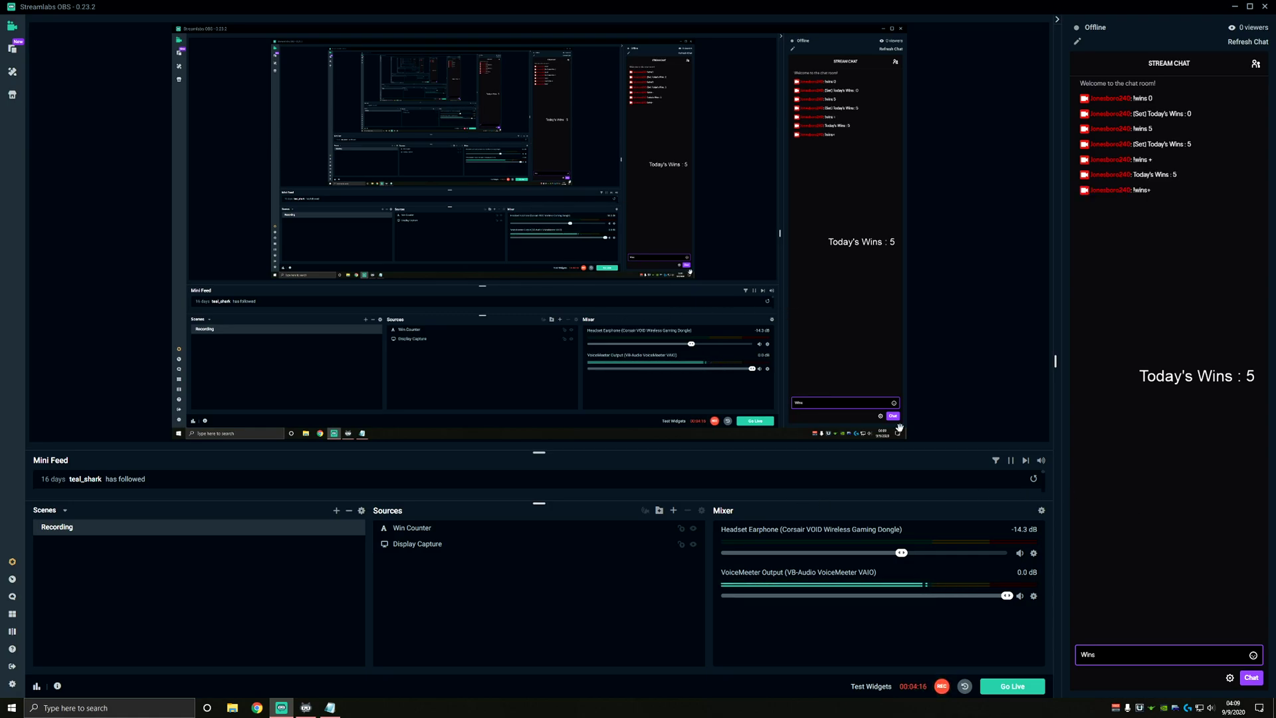
key("BackSpace")
key("BackSpace")
key("BackSpace")
key("BackSpace")
type("!win")
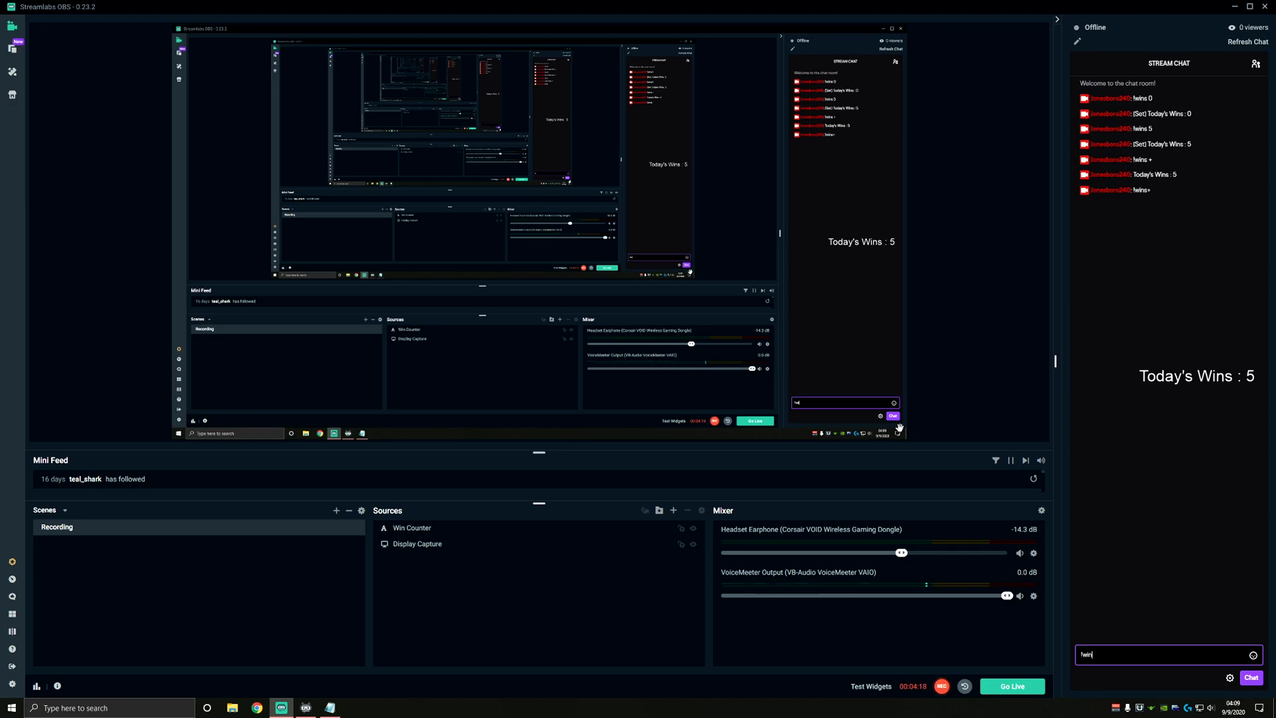
type("s 0")
key("Return")
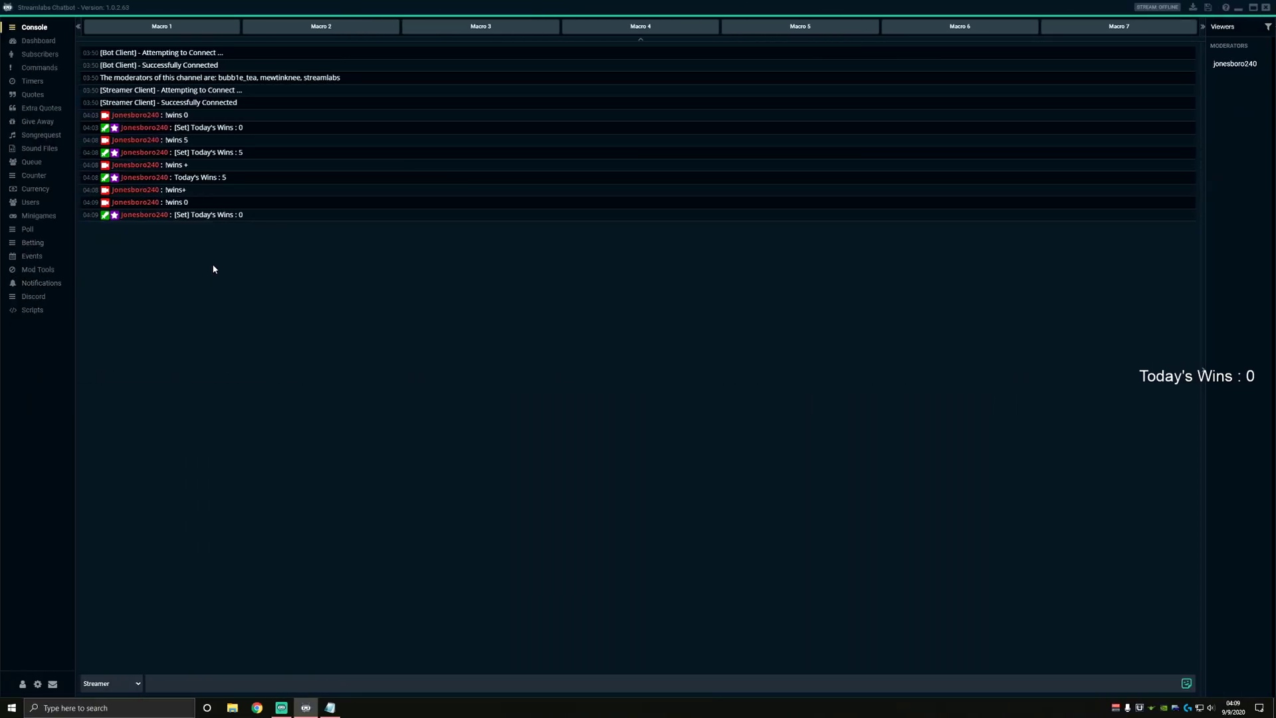
left_click(38, 684)
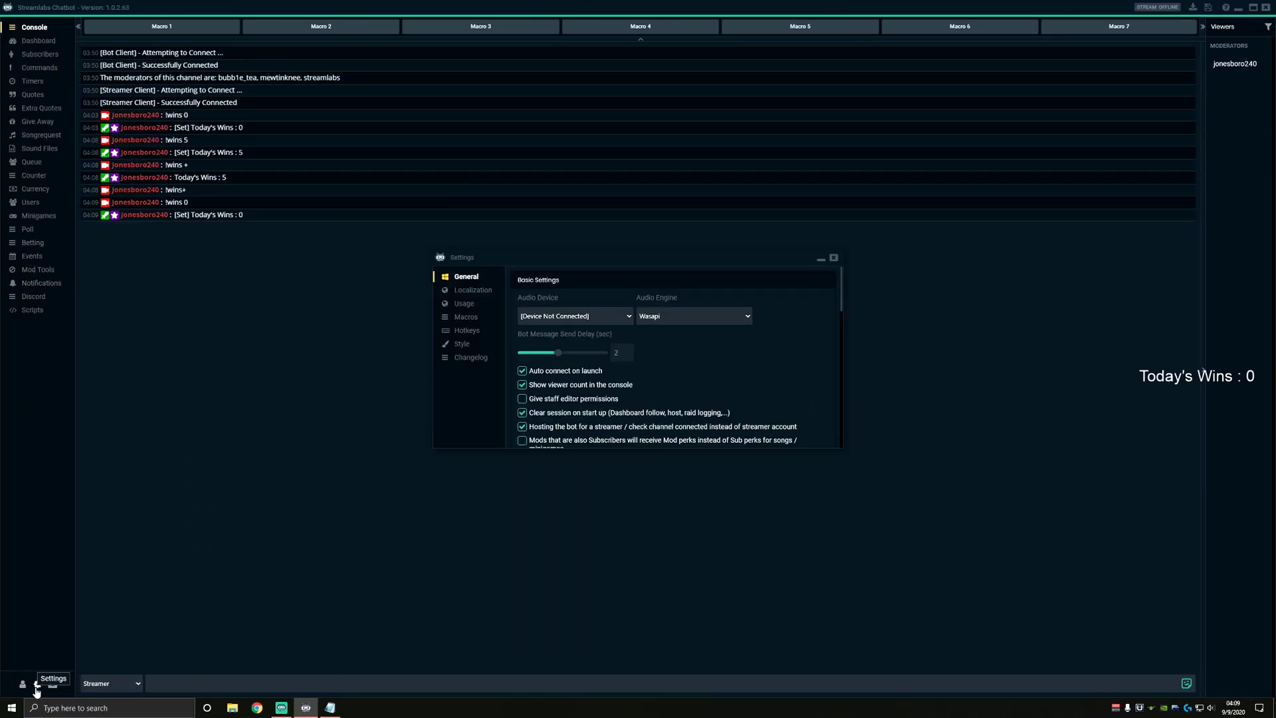
left_click(465, 332)
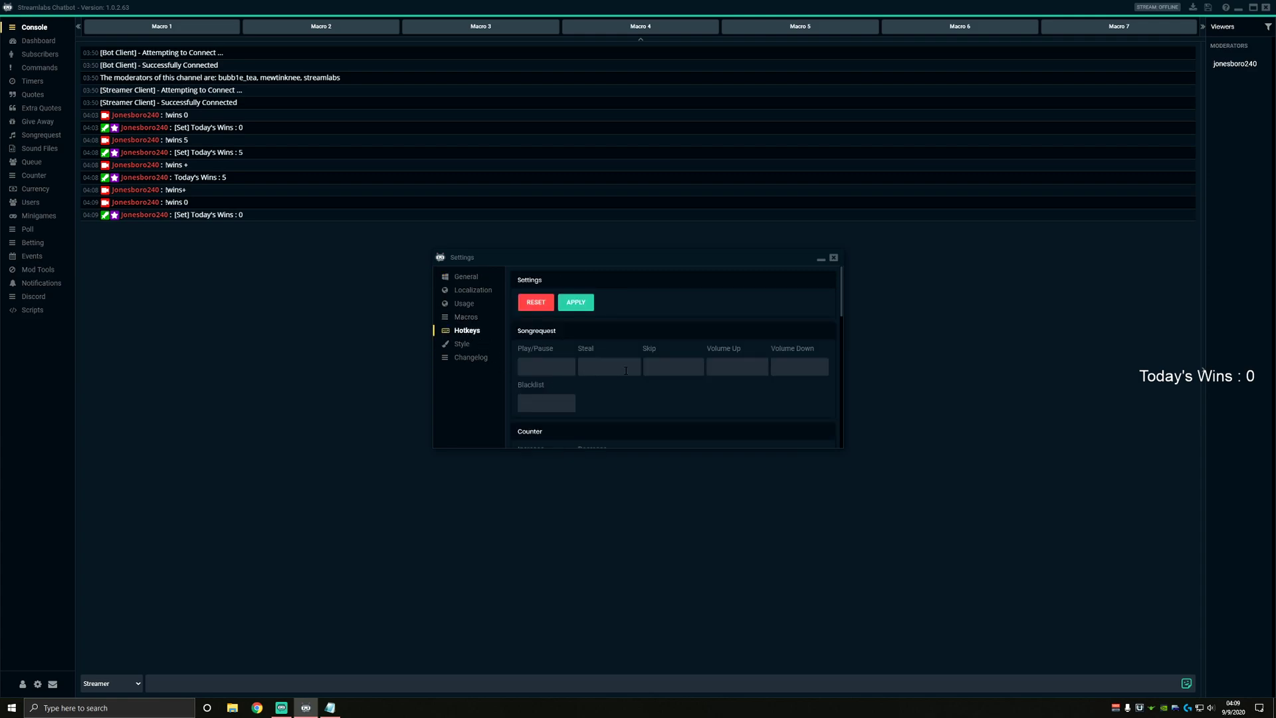
scroll(625, 371, "down", 3)
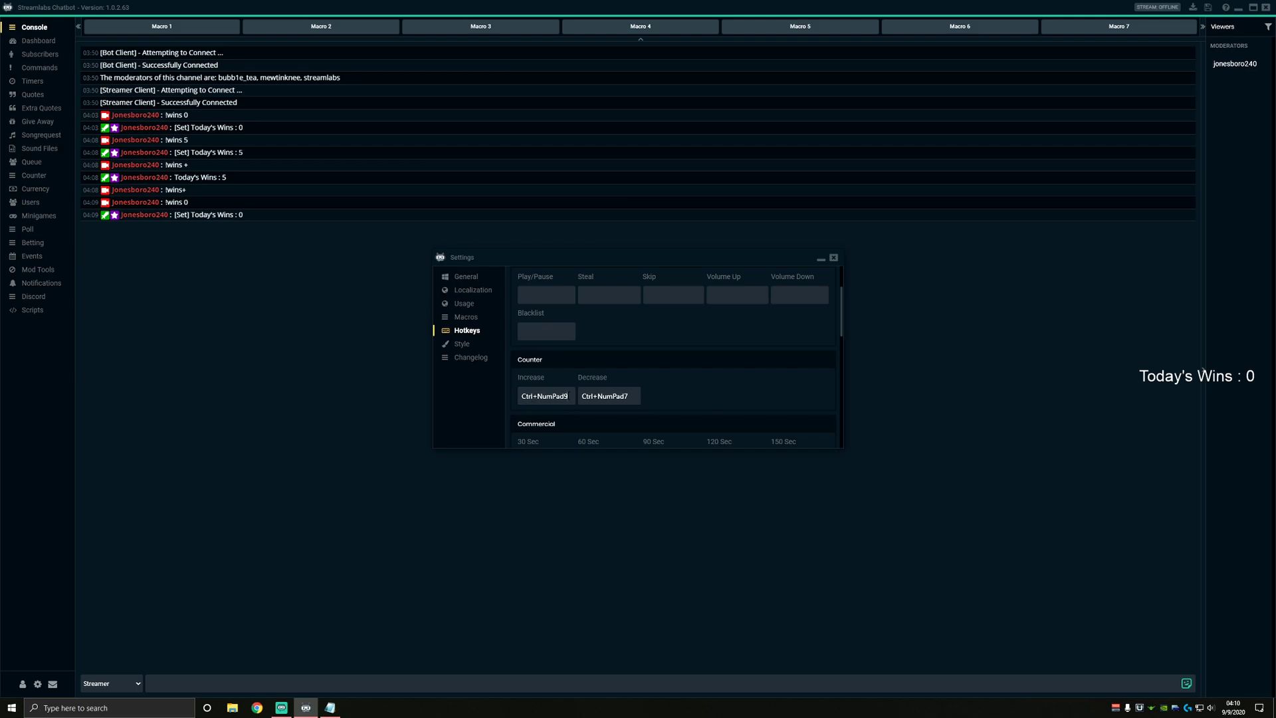
scroll(662, 408, "up", 2)
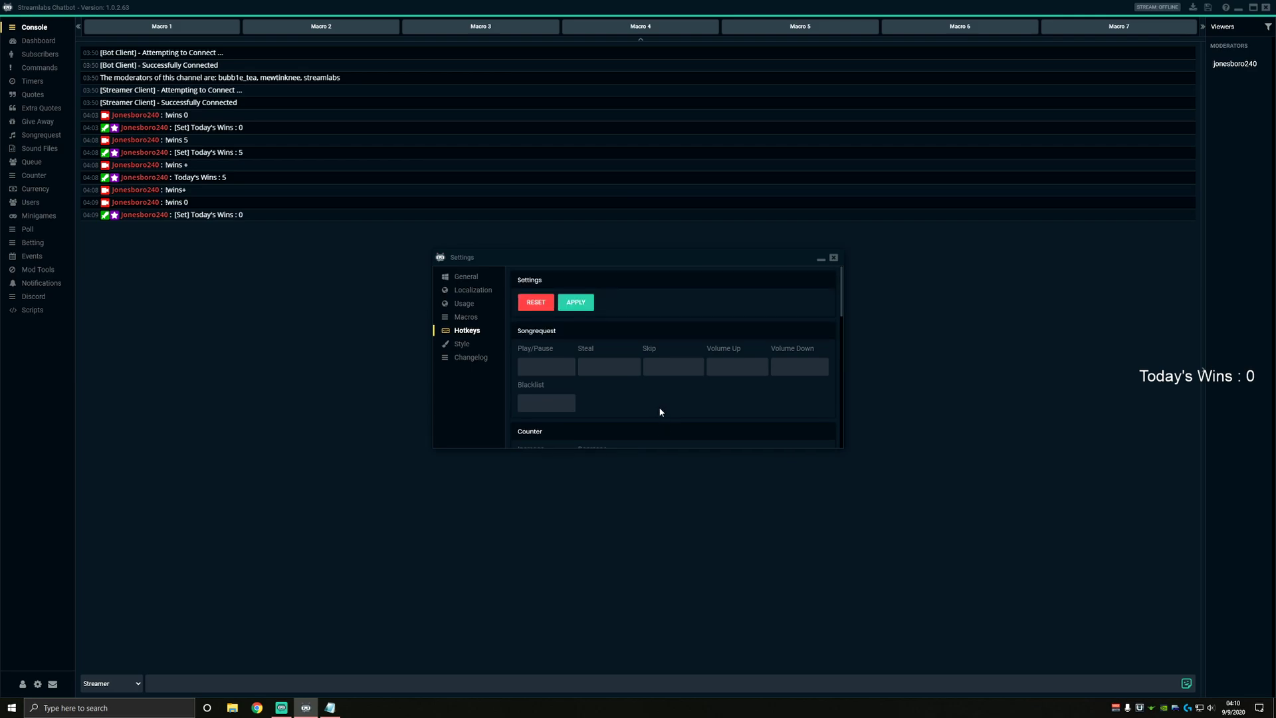
left_click(575, 302)
left_click(833, 258)
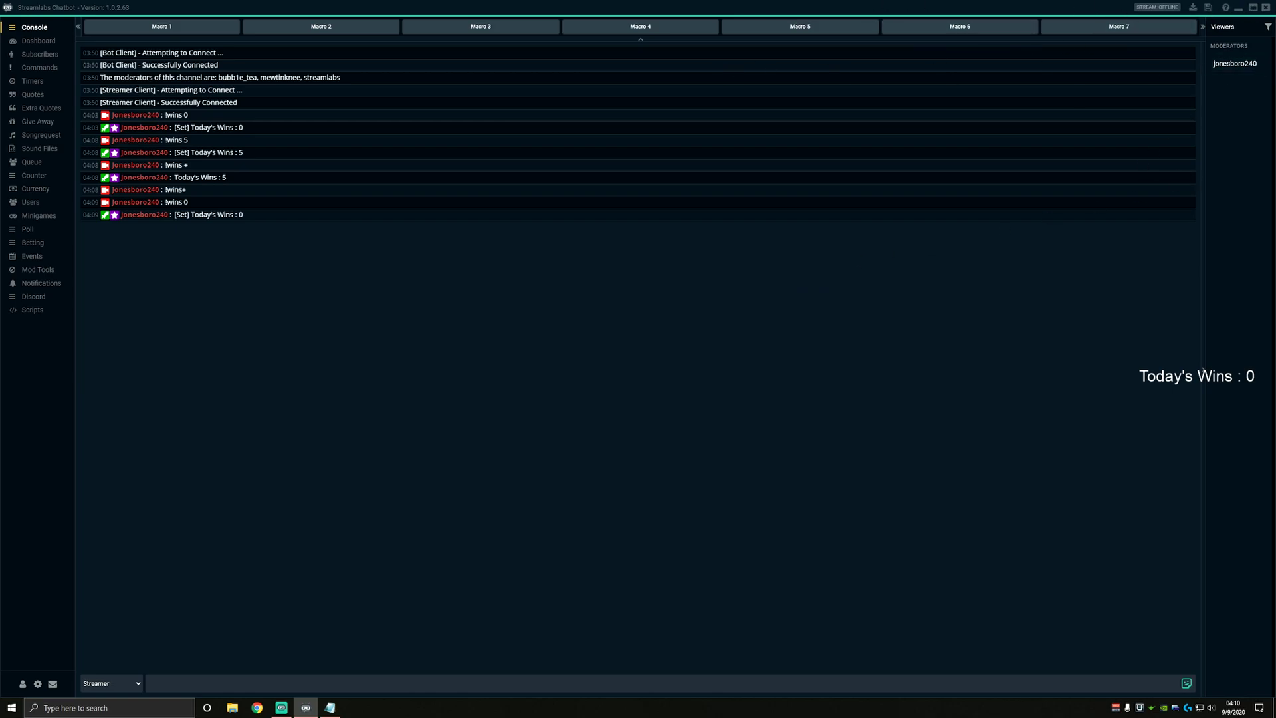
Step: Bring Streamlabs OBS back to the front with Alt+Tab
key("alt+Tab")
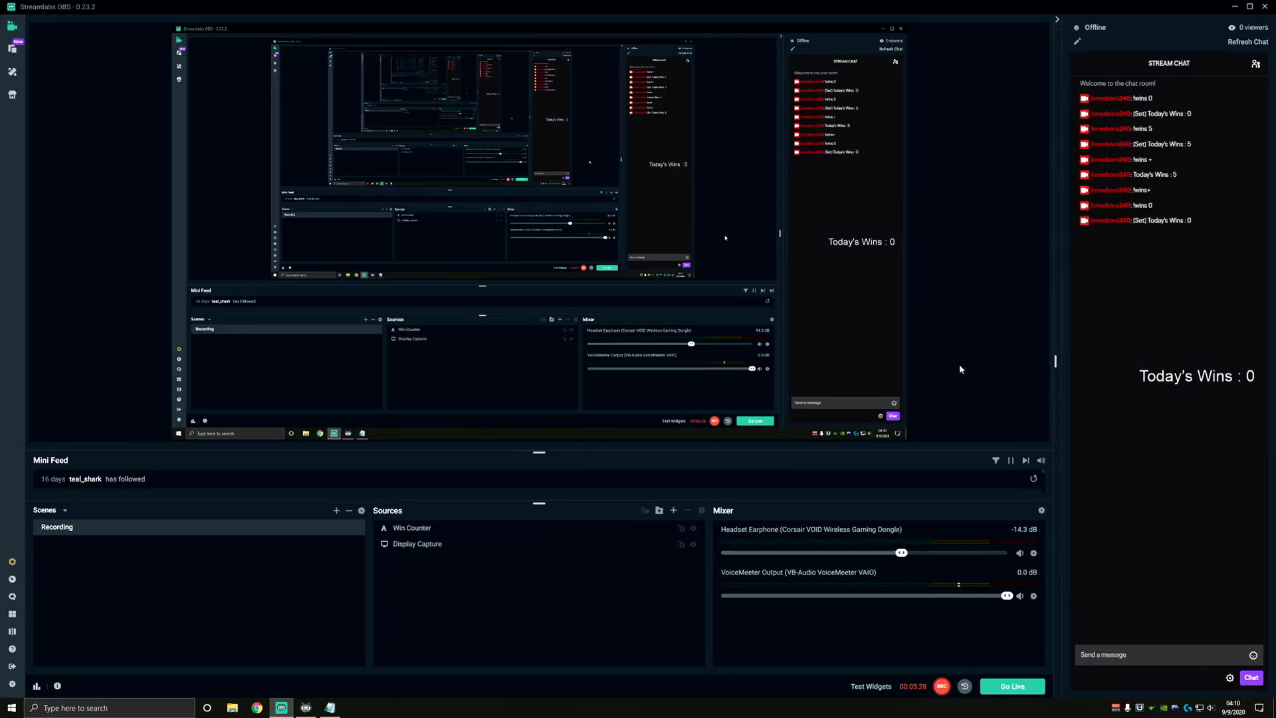